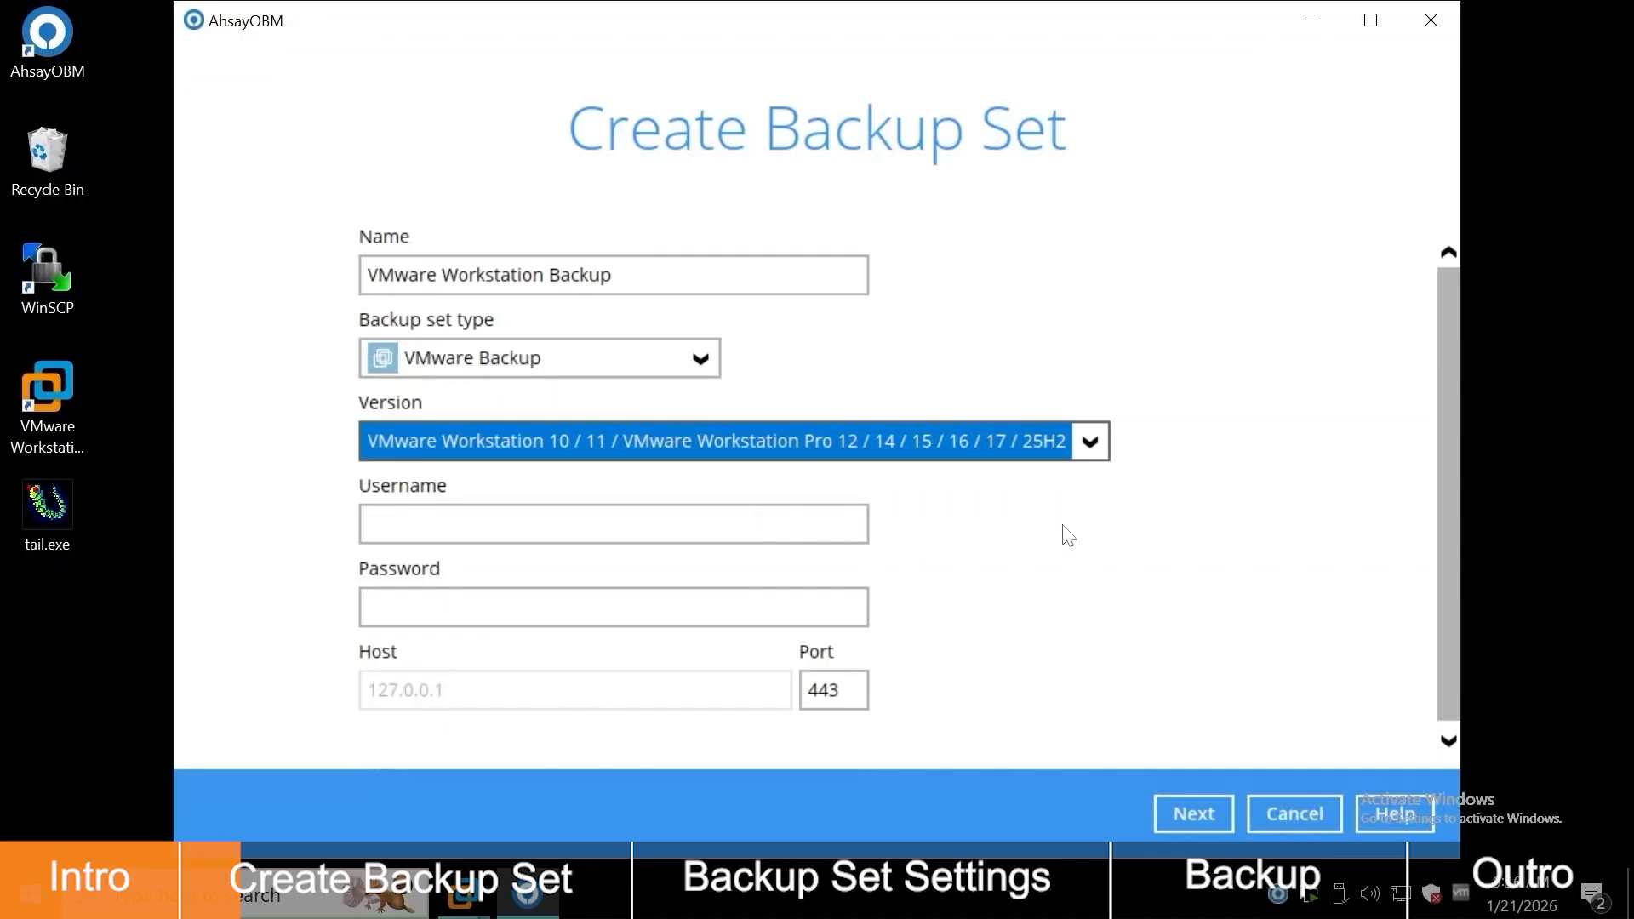
Step: Enter the VMware administrator user name and password to reach the Backup Source page
key("Tab")
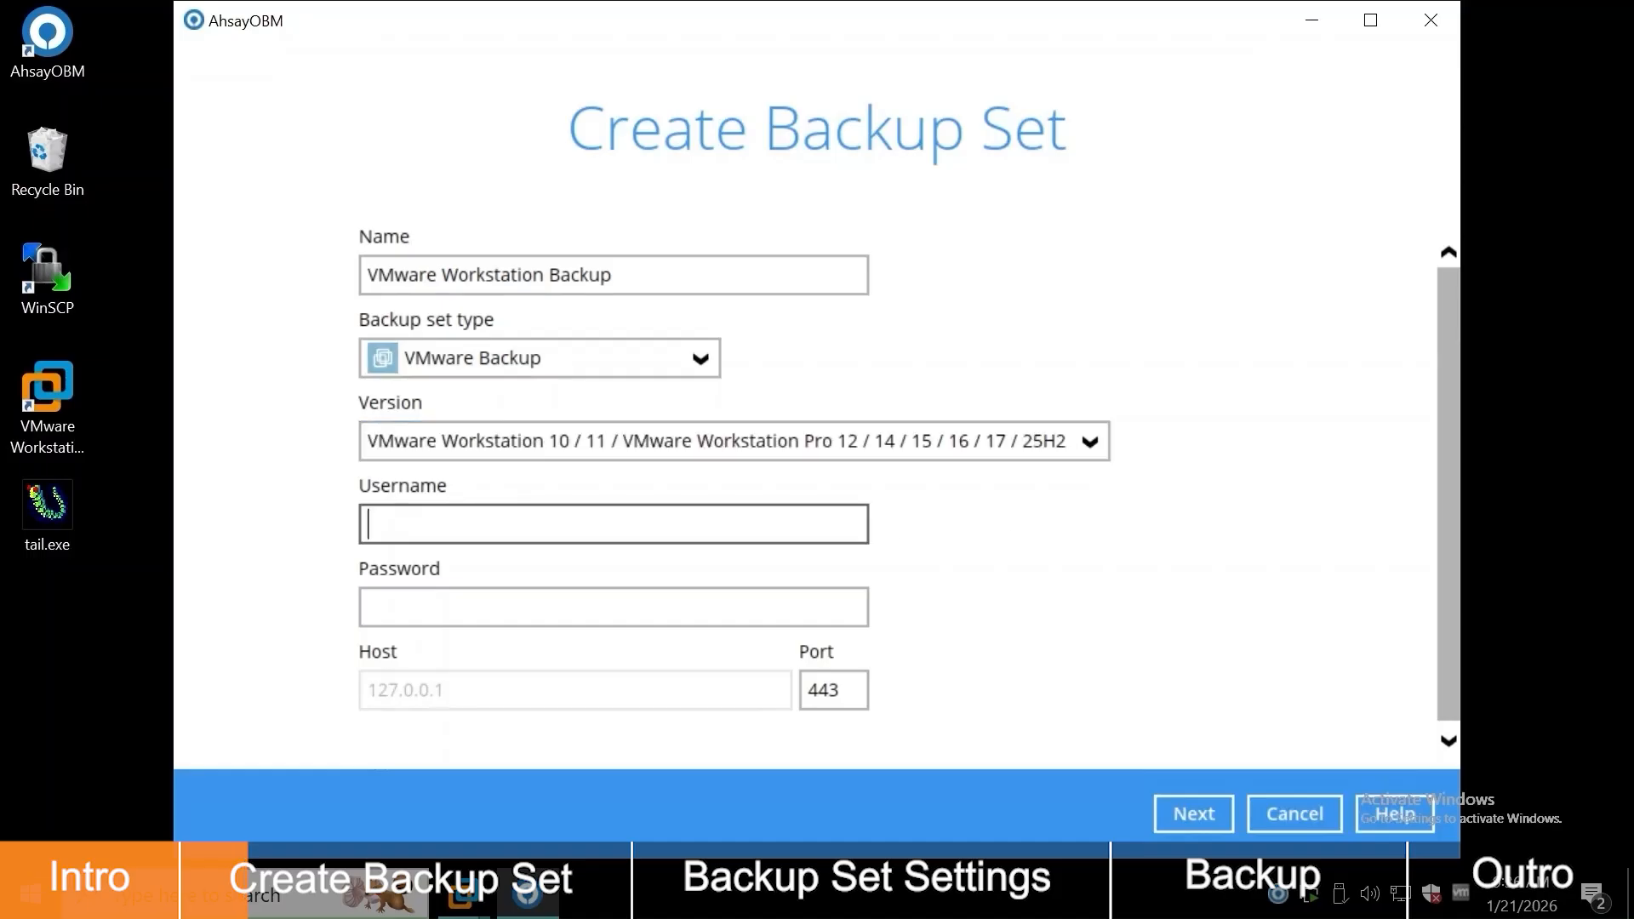
type("administrator")
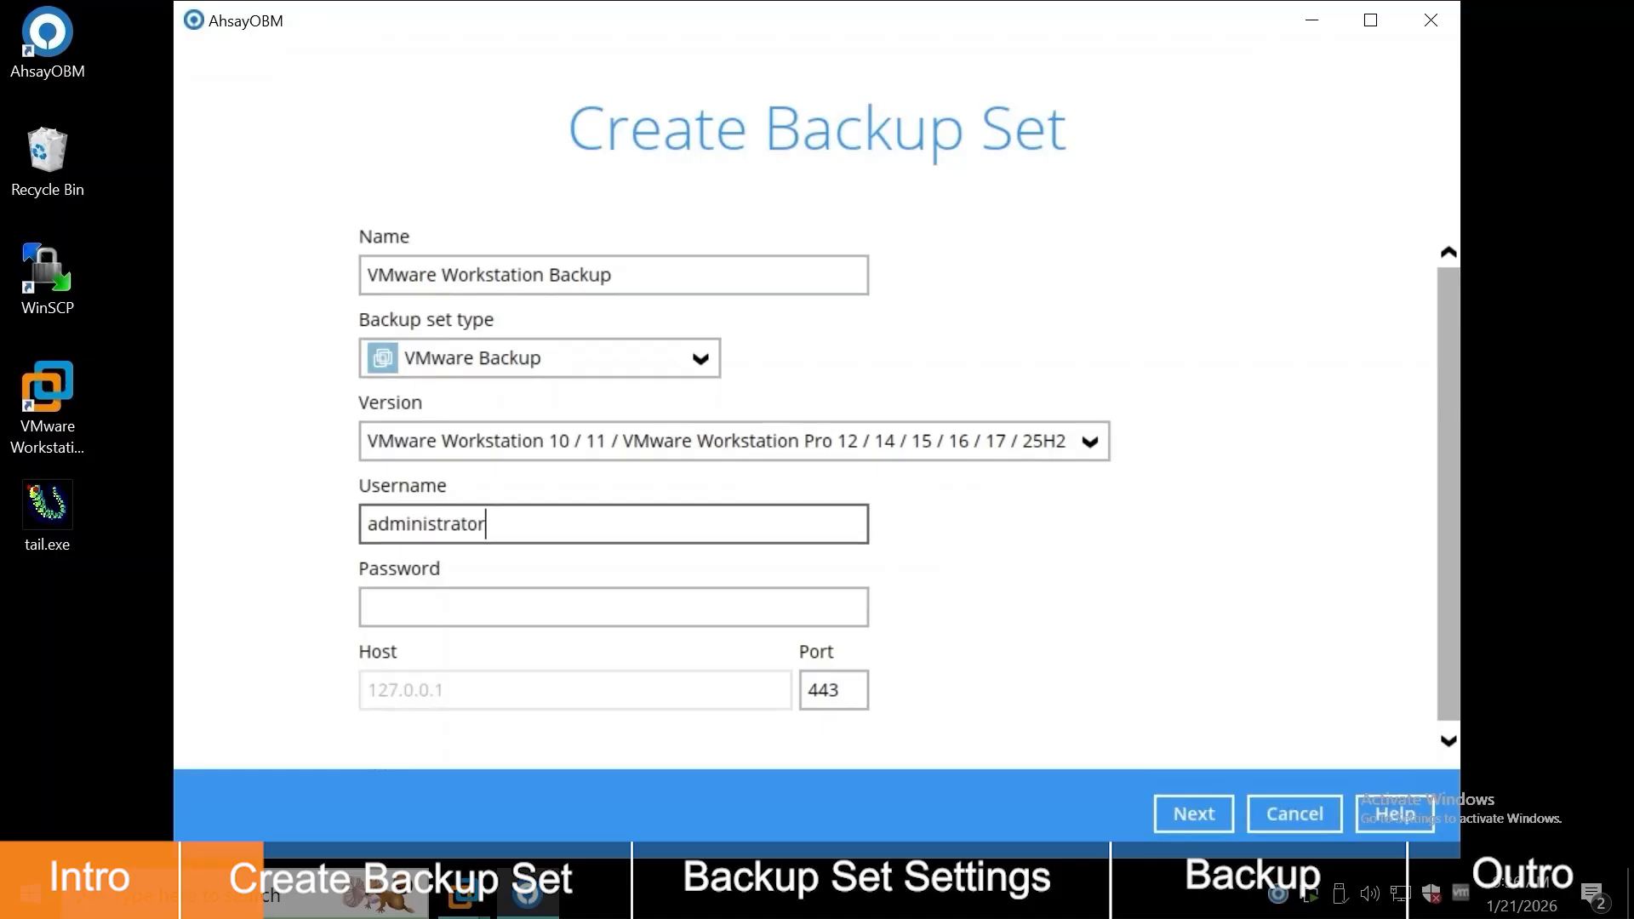
key("Tab")
type("Passw0r")
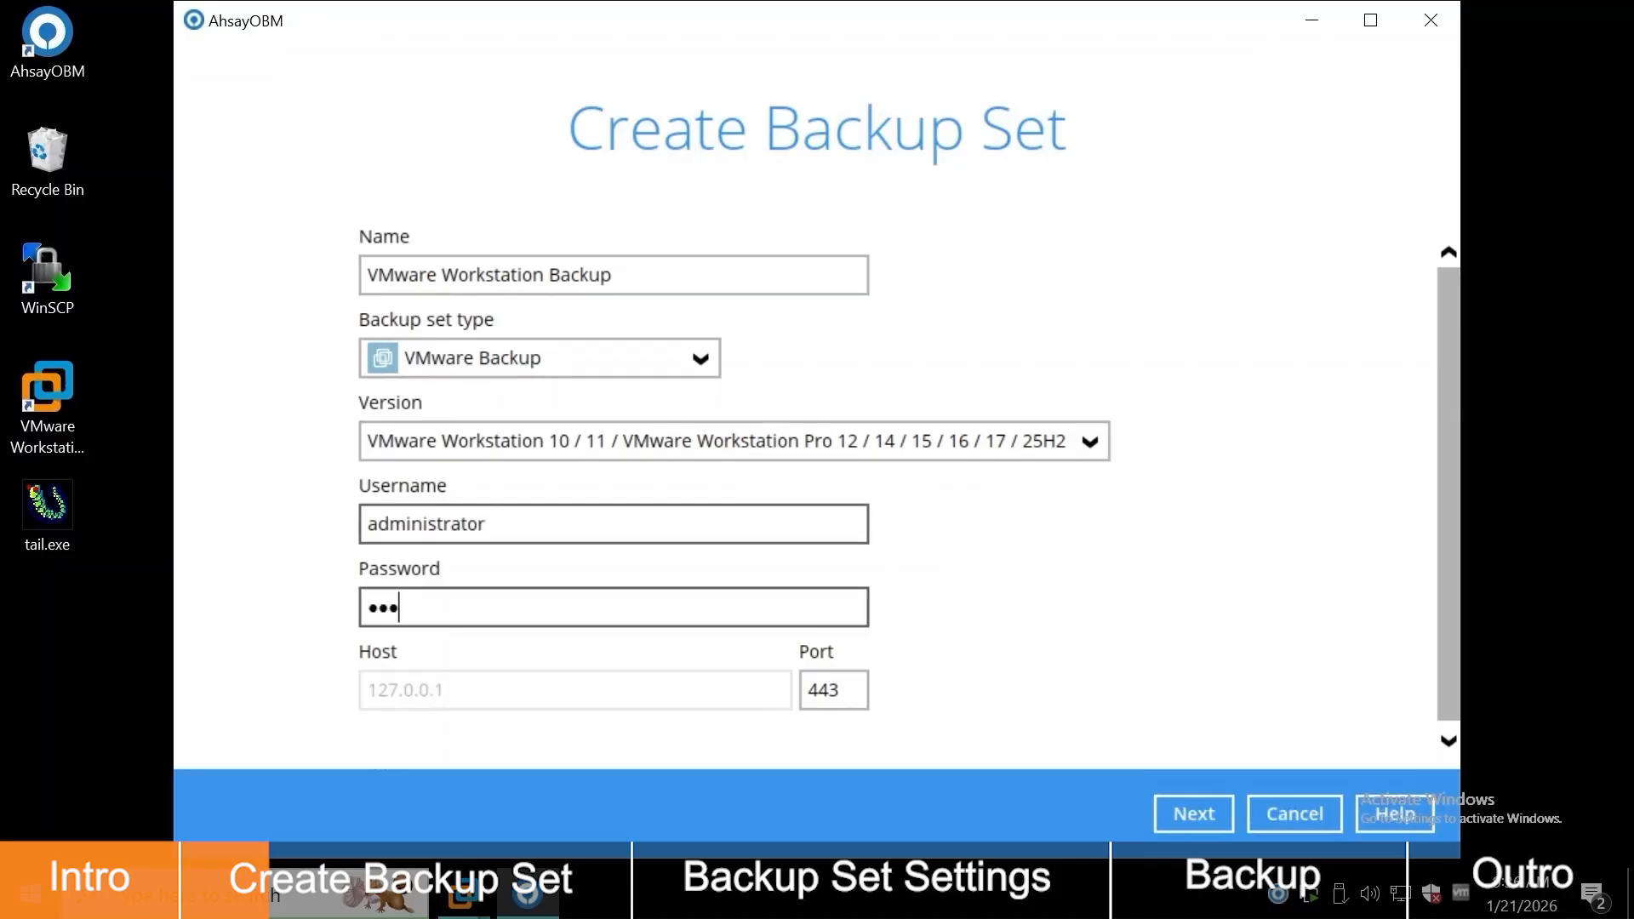
type("d")
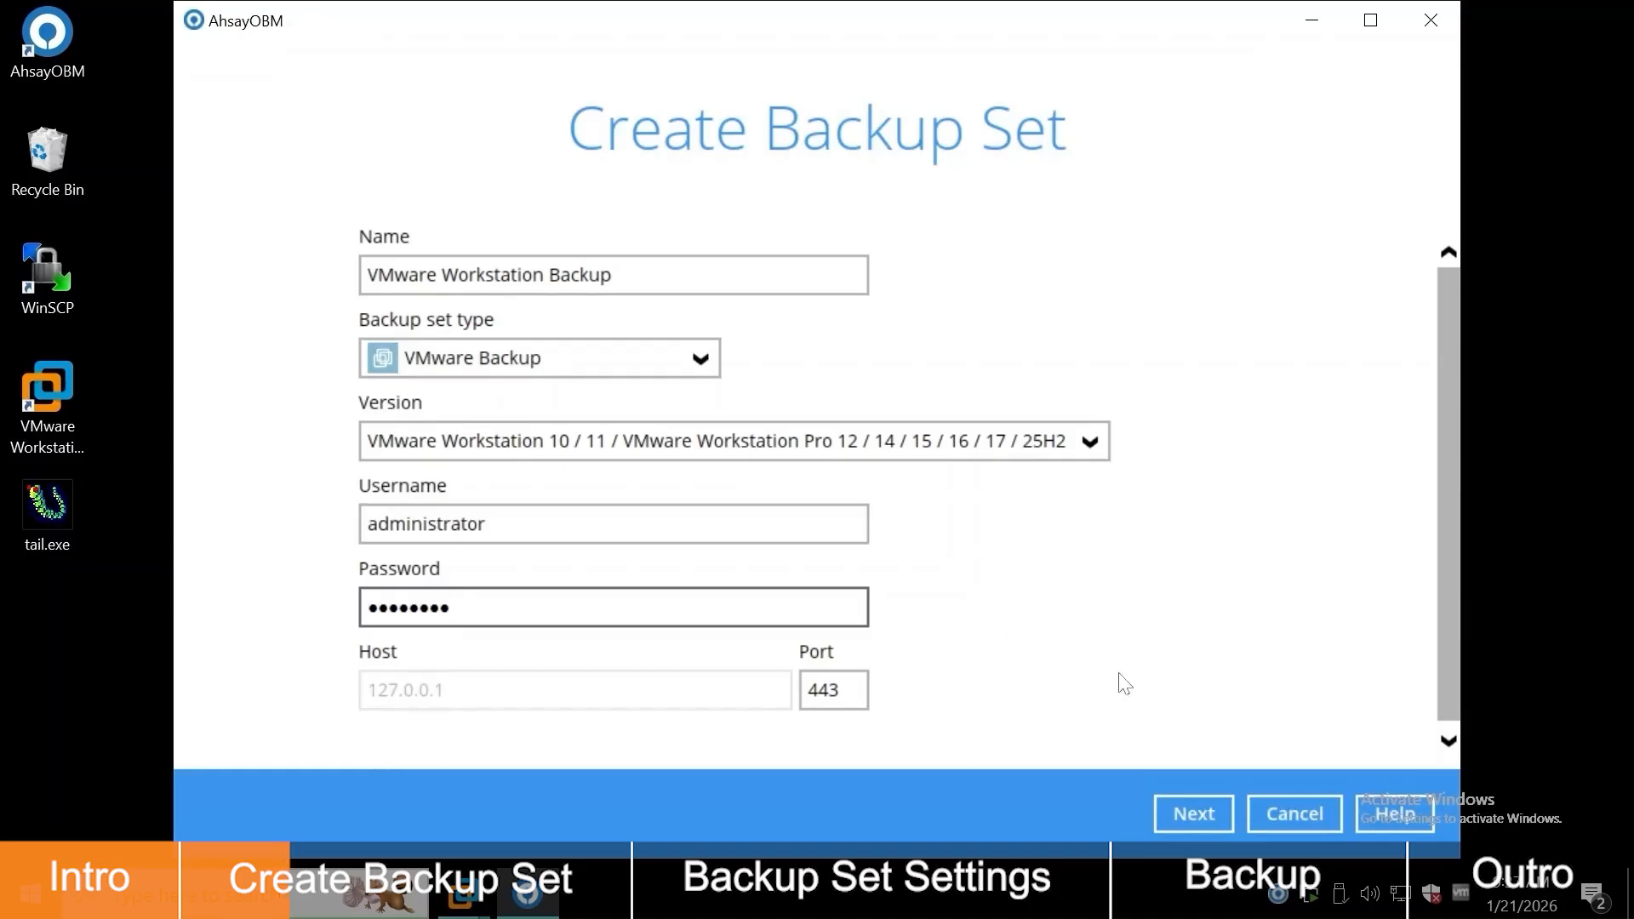
left_click(1208, 820)
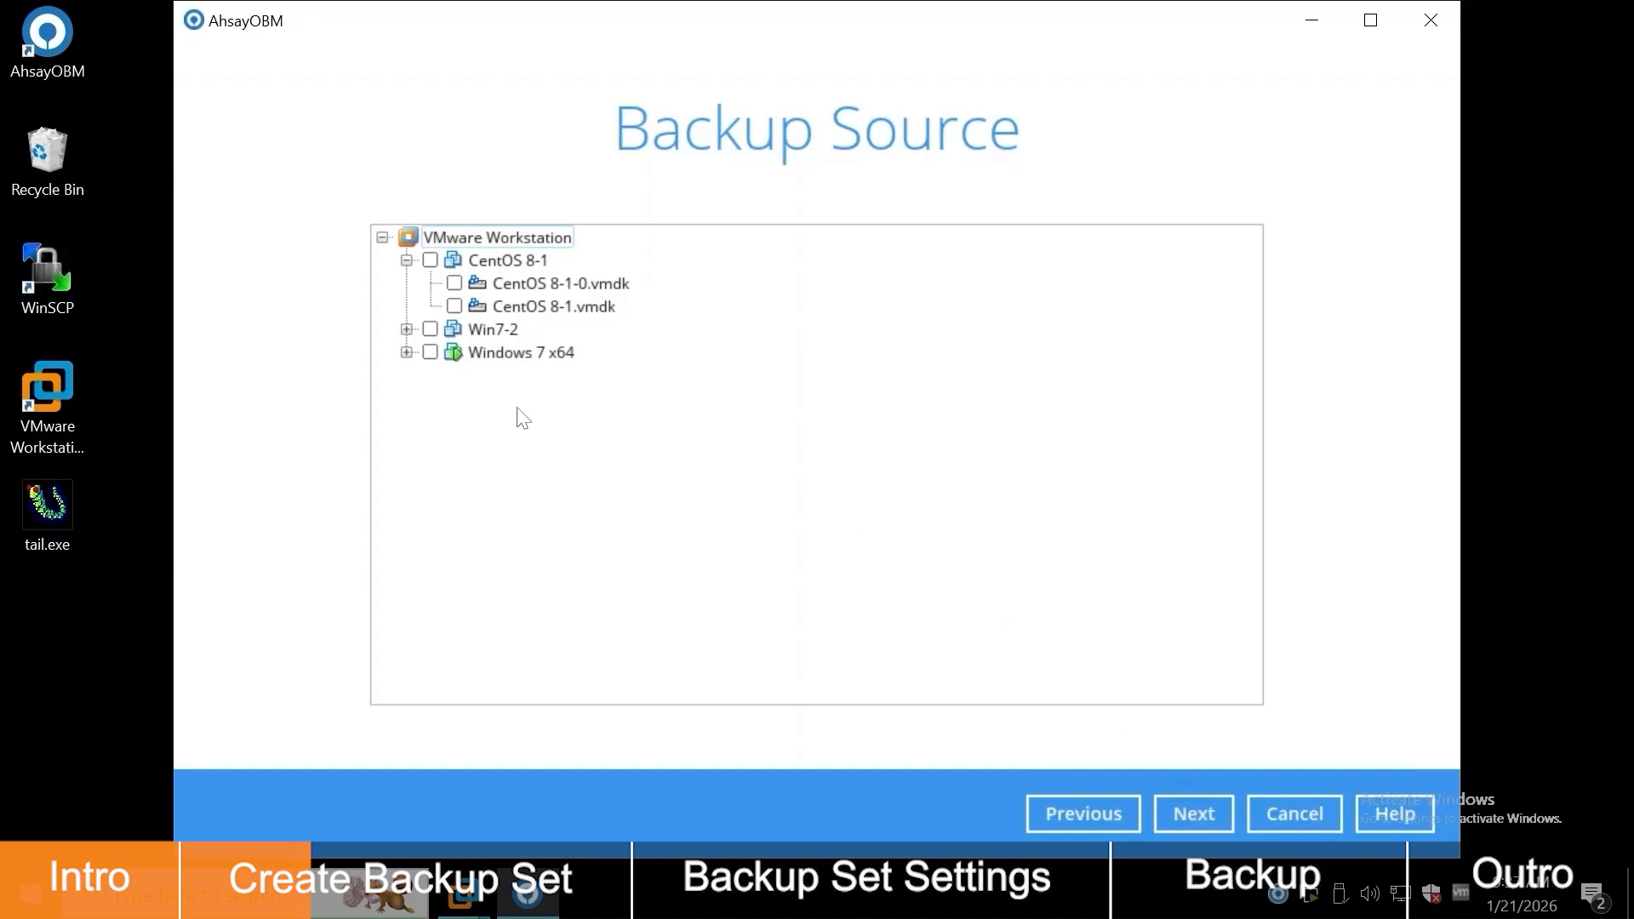
Step: Select Windows 7 x64 with both its vmdk disks as the backup source
left_click(406, 352)
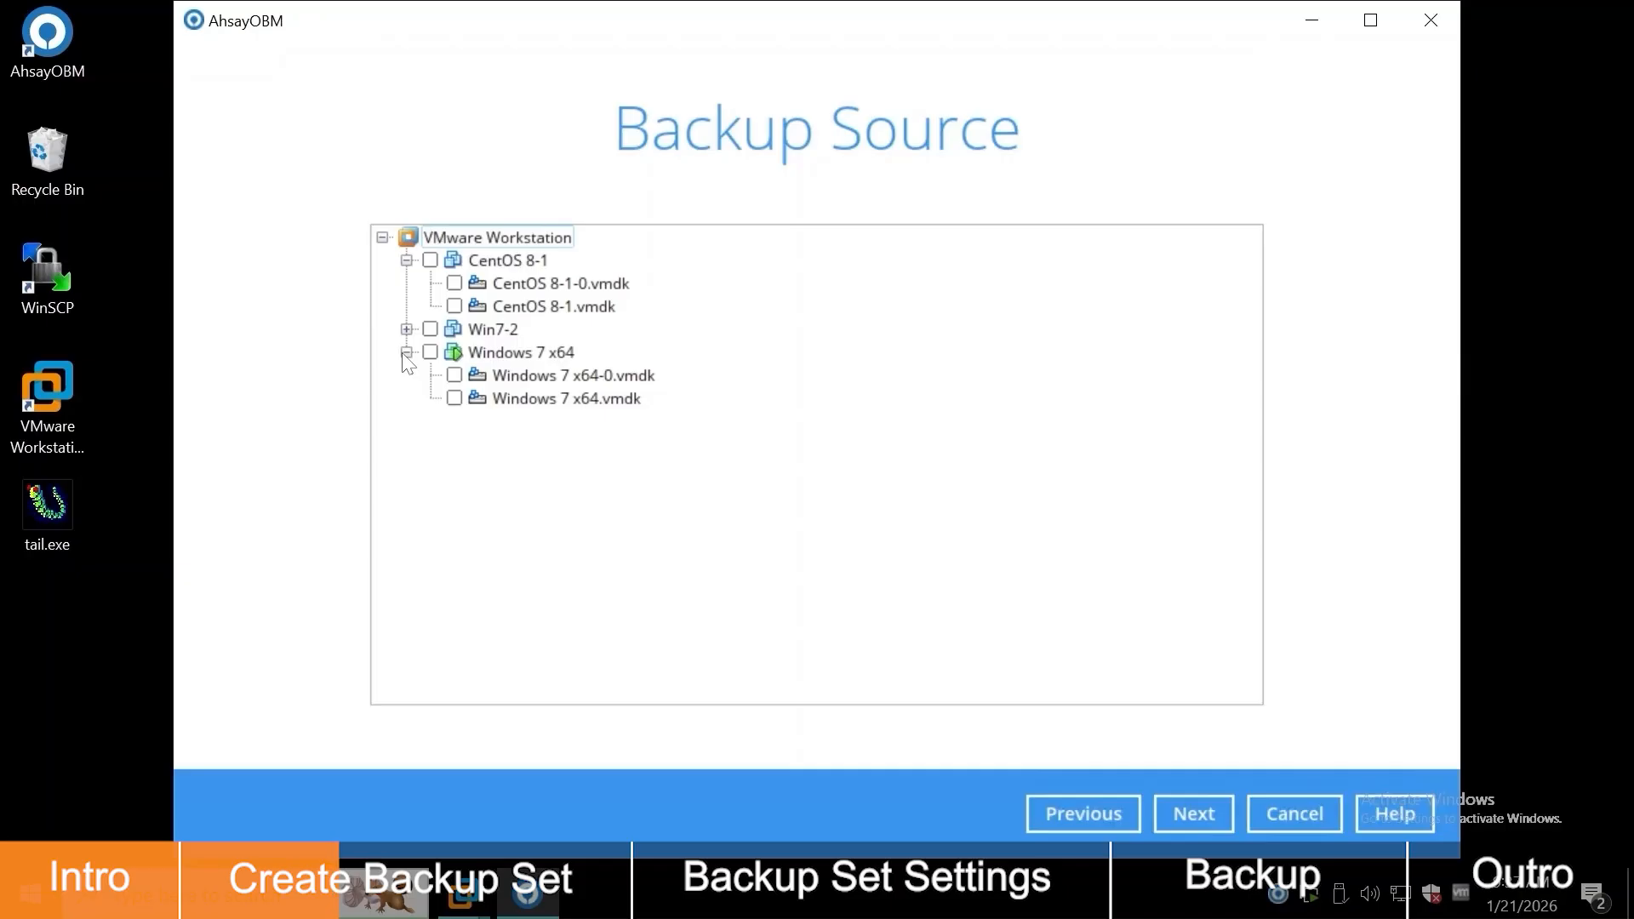
left_click(431, 352)
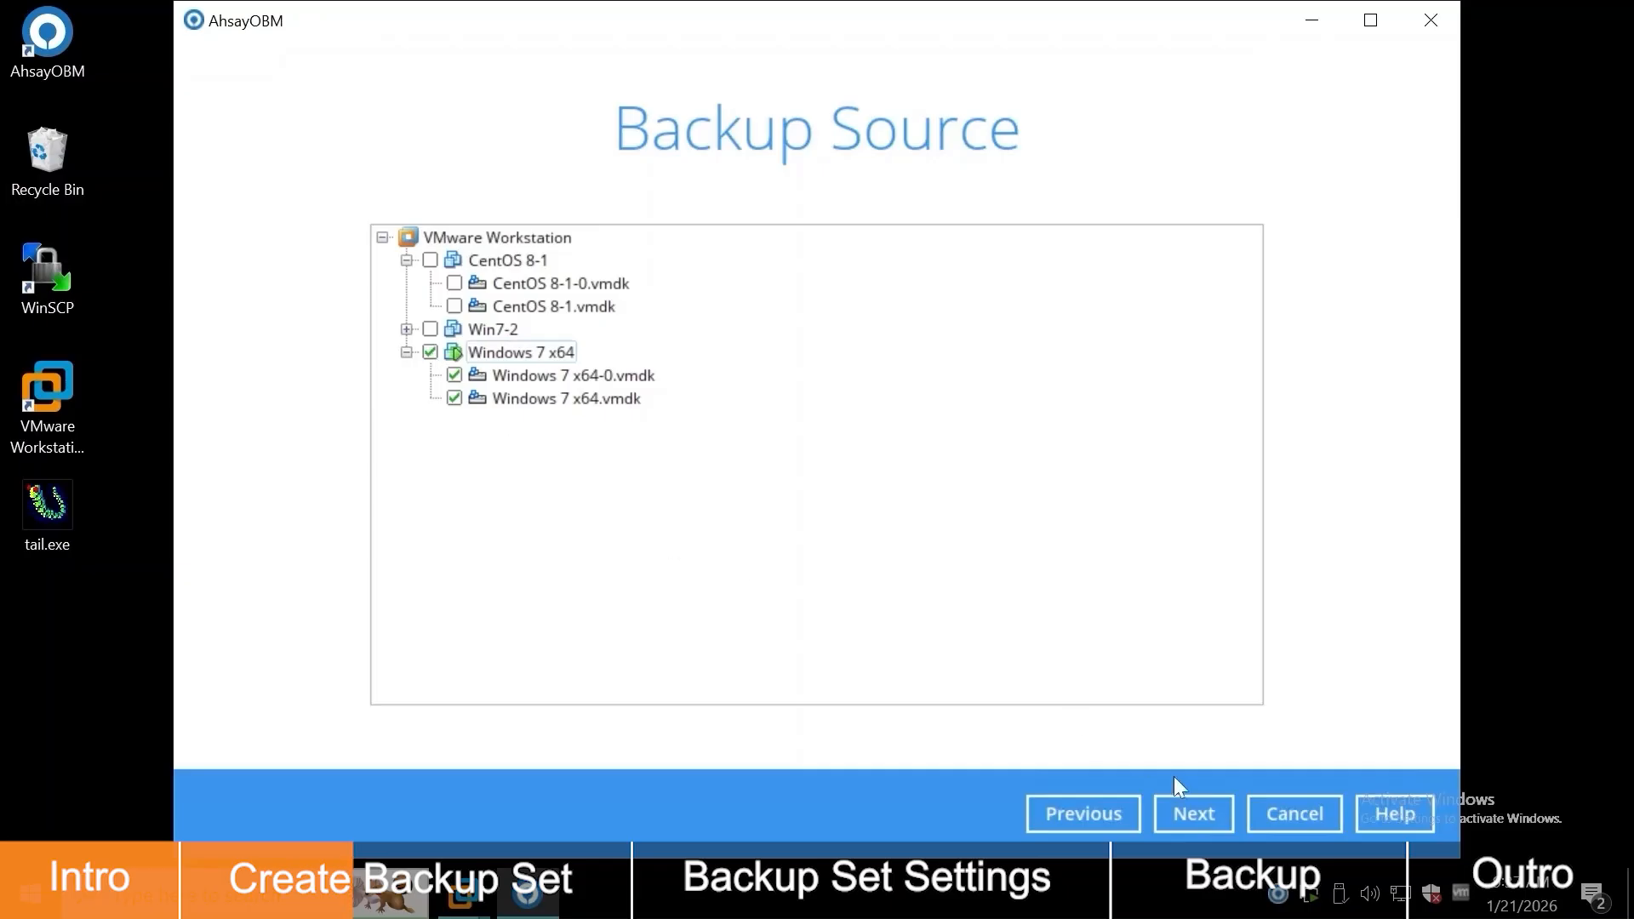
left_click(1225, 813)
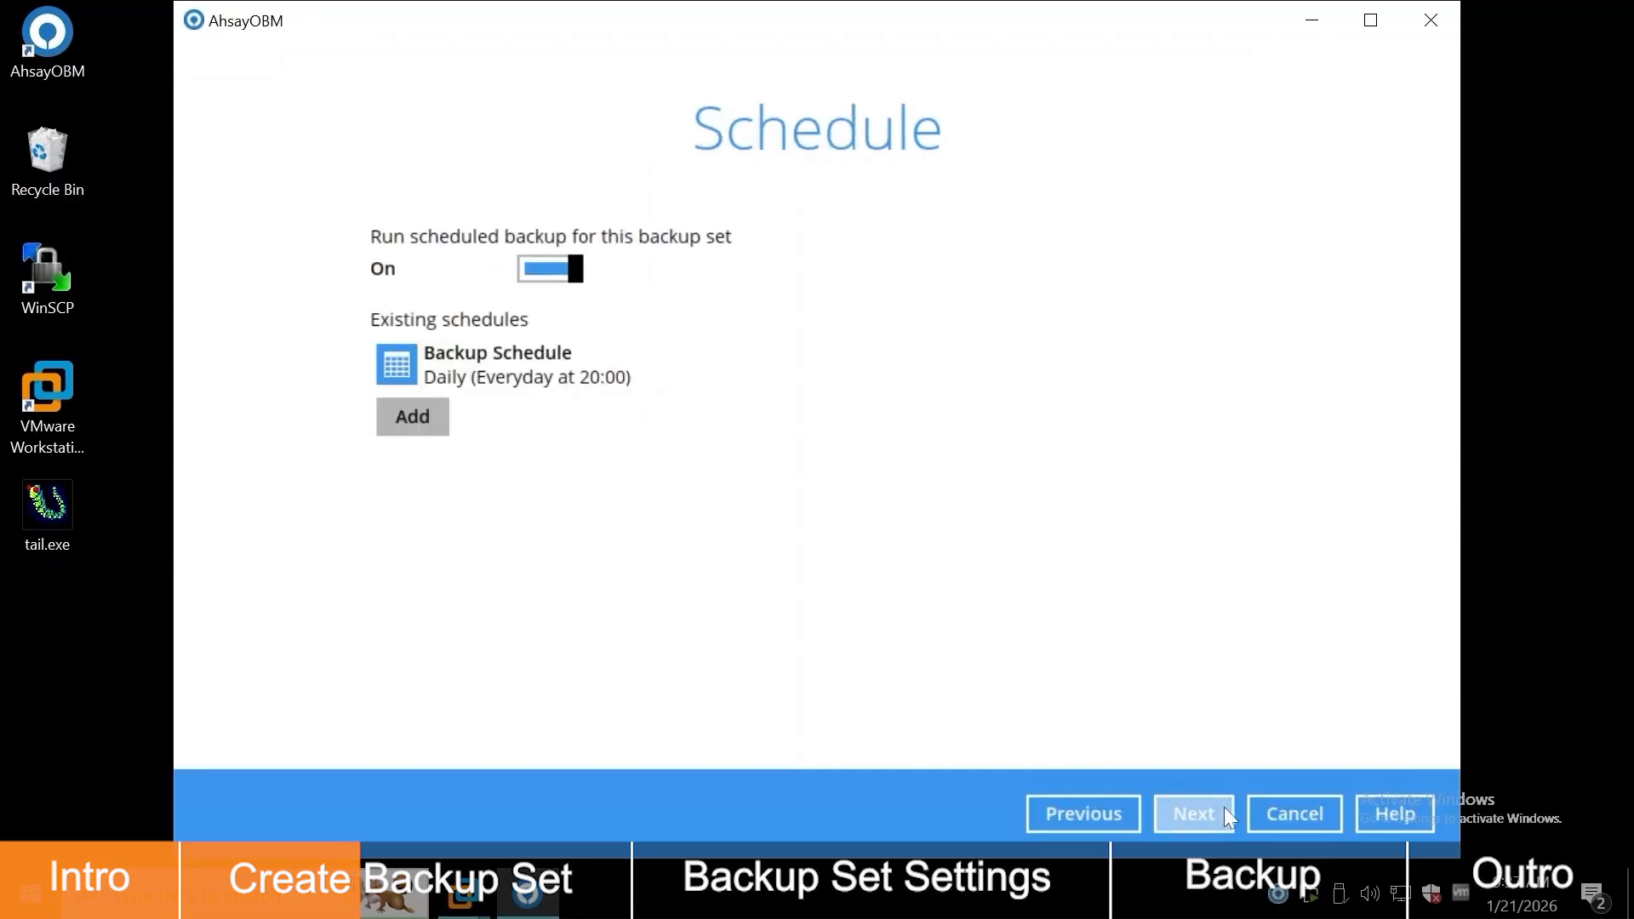
Step: Keep the existing daily 20:00 schedule without adding a new one
left_click(428, 419)
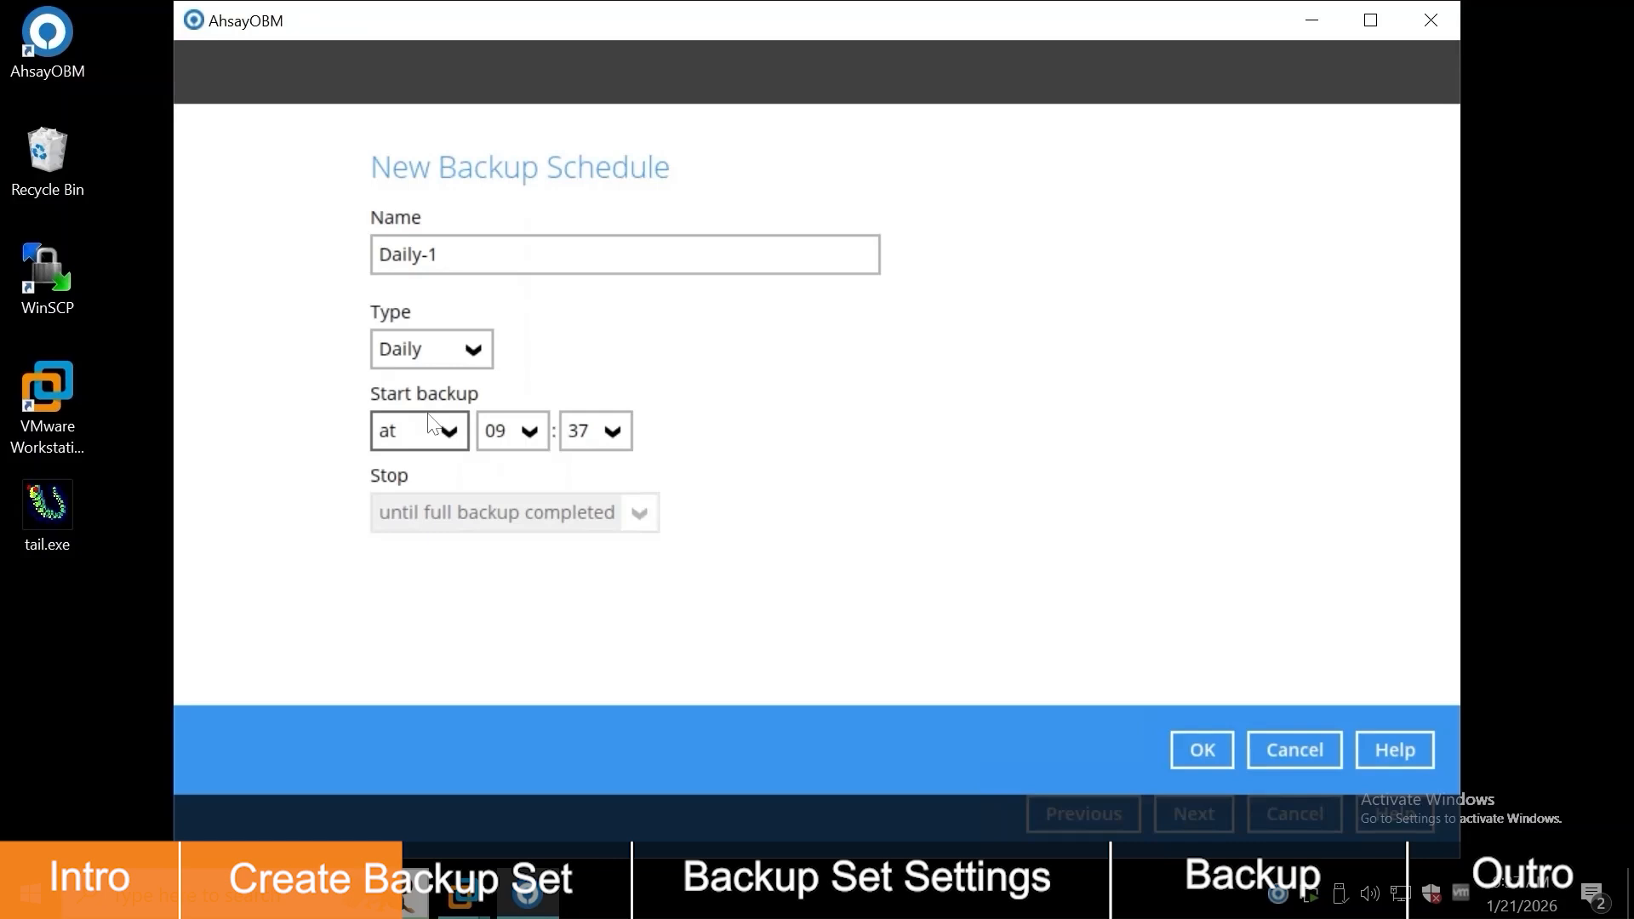
left_click(1310, 752)
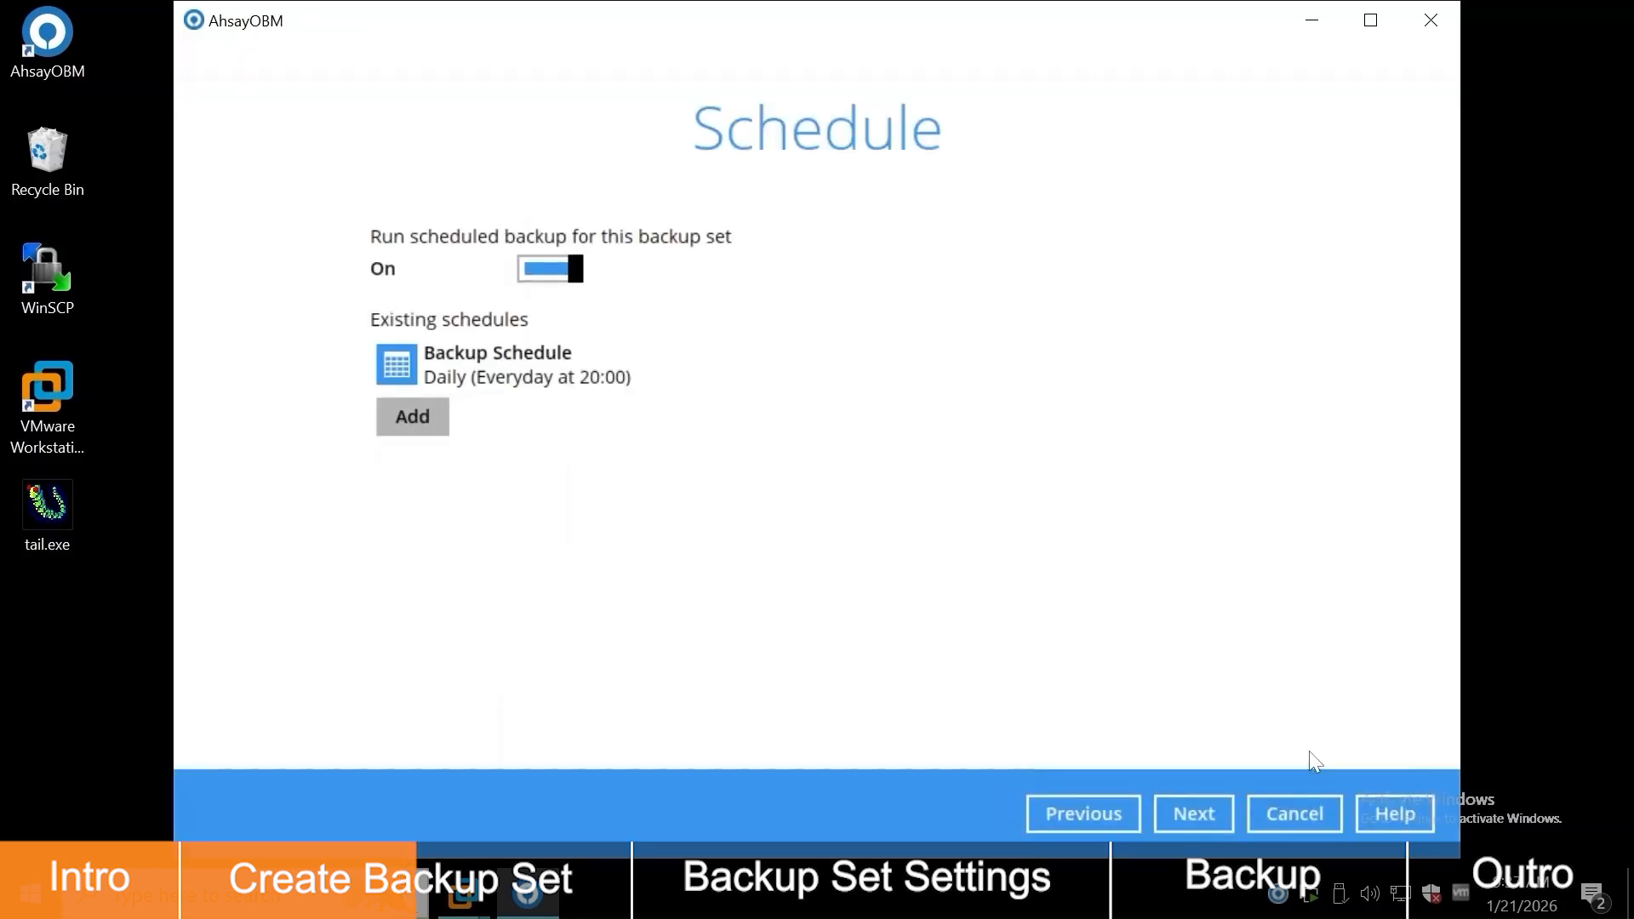
left_click(1188, 813)
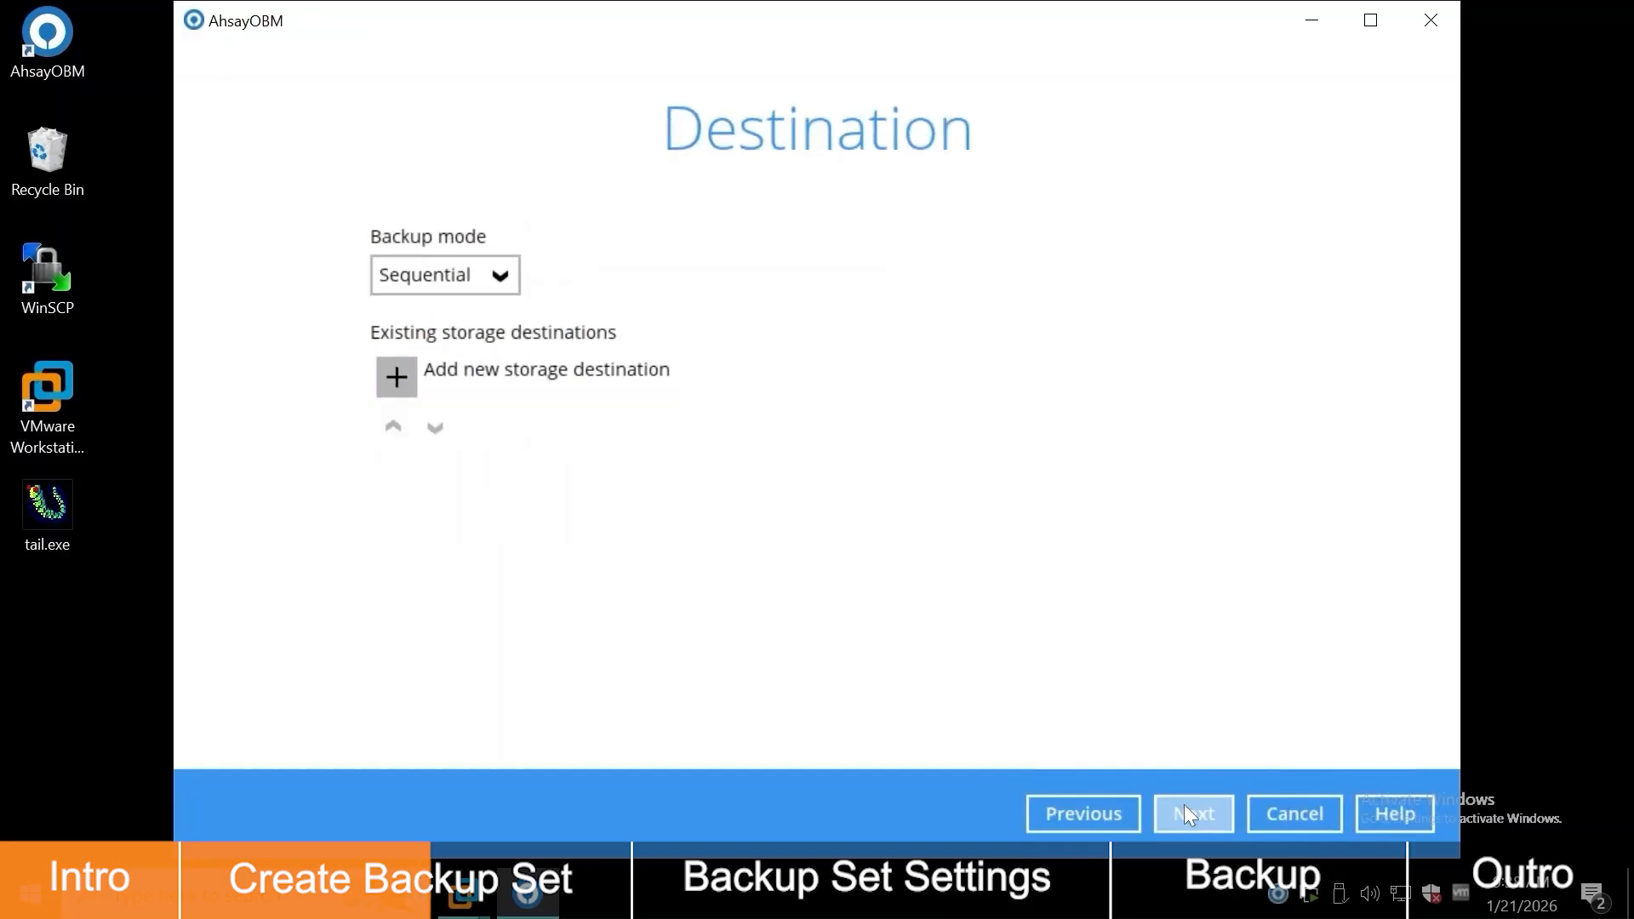
Step: Set backup mode to Concurrent with Unlimited concurrent destinations, then begin adding a storage destination
left_click(499, 272)
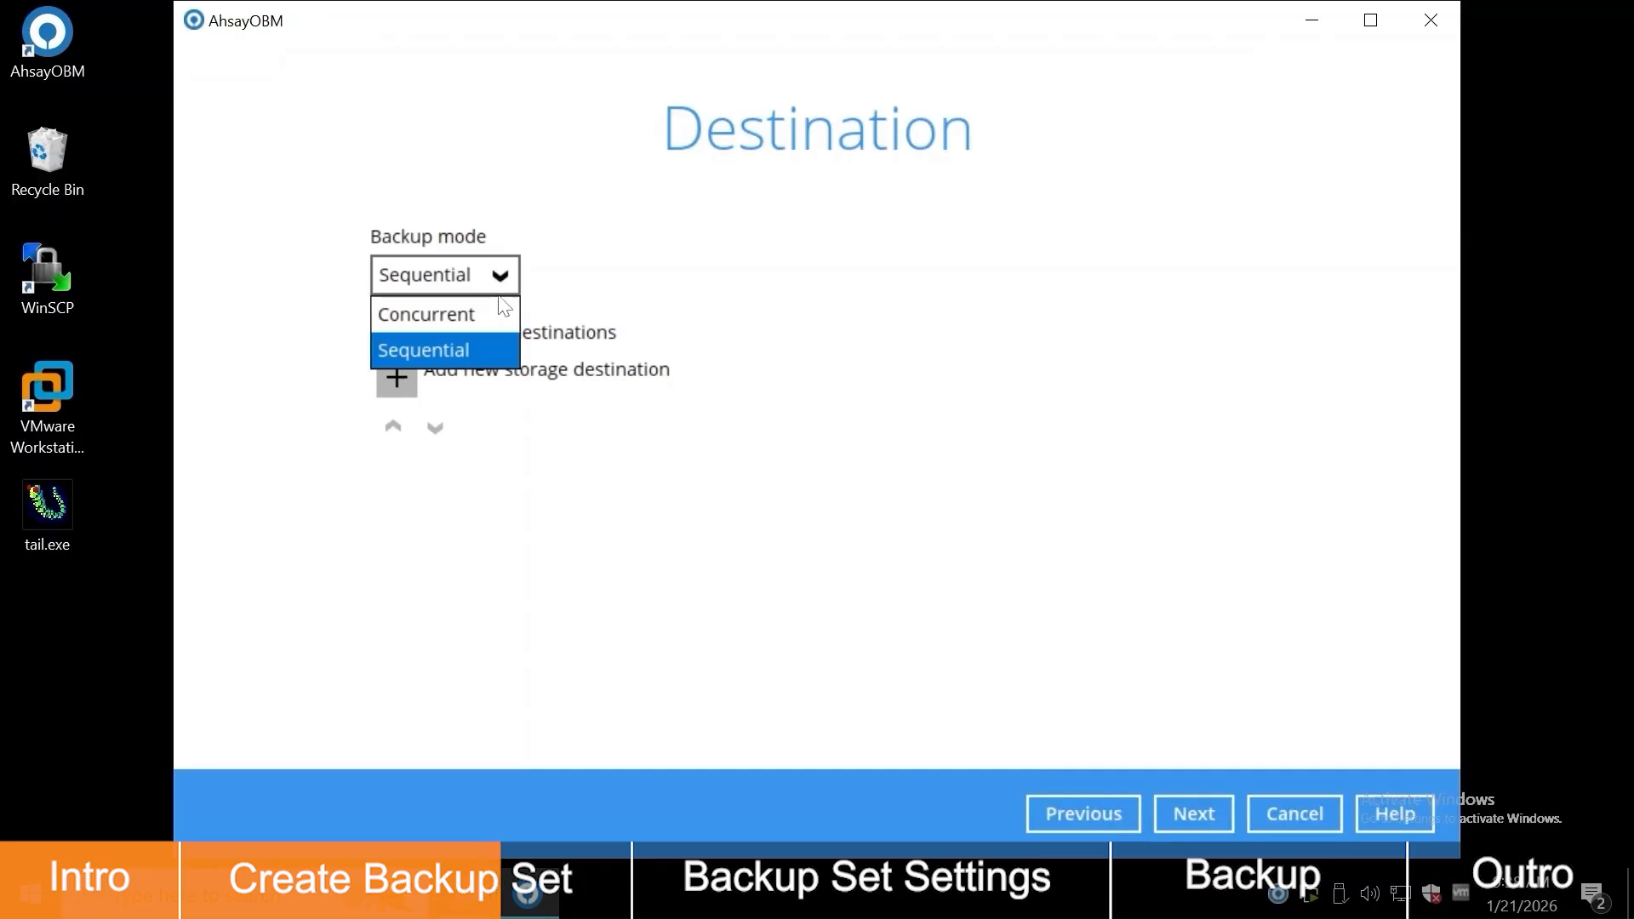
left_click(504, 320)
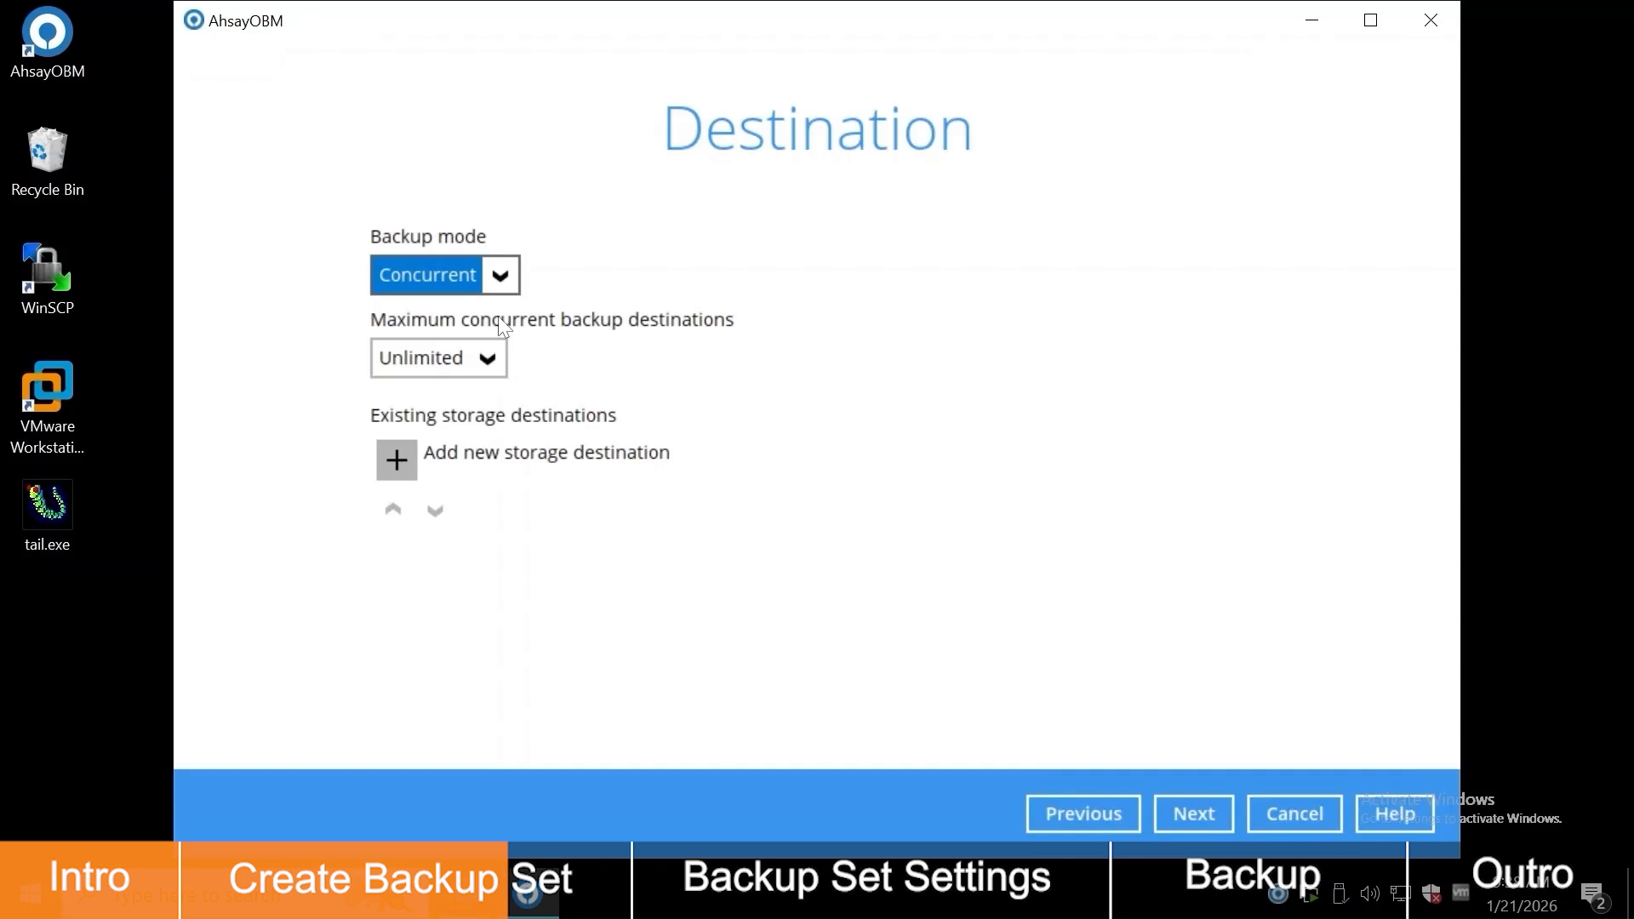
left_click(489, 361)
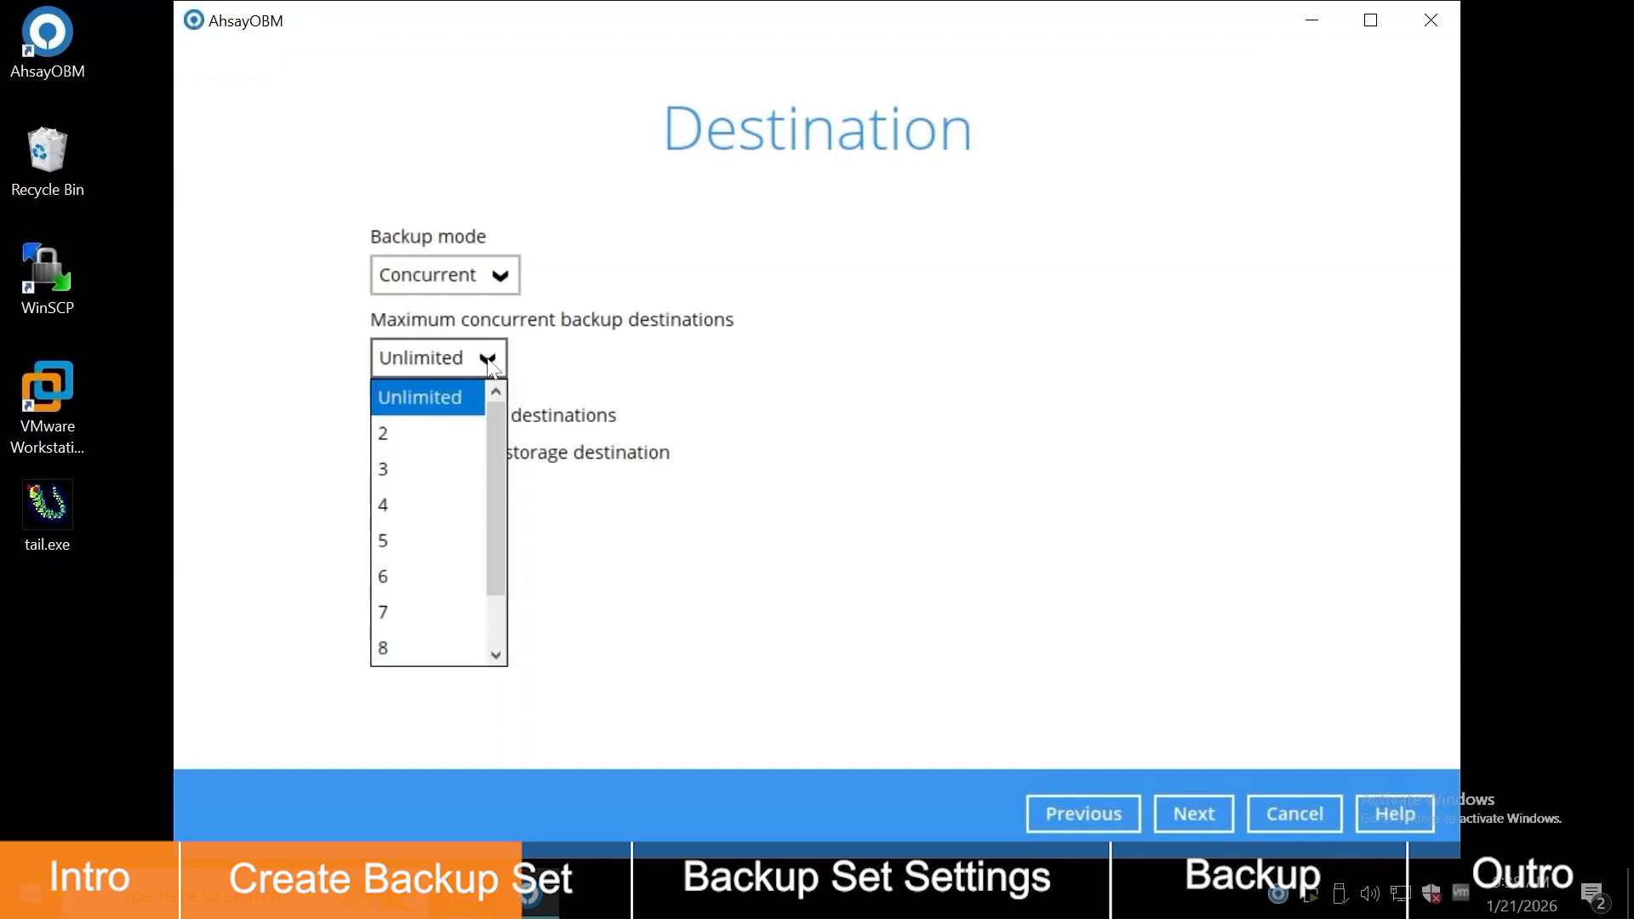
left_click(490, 366)
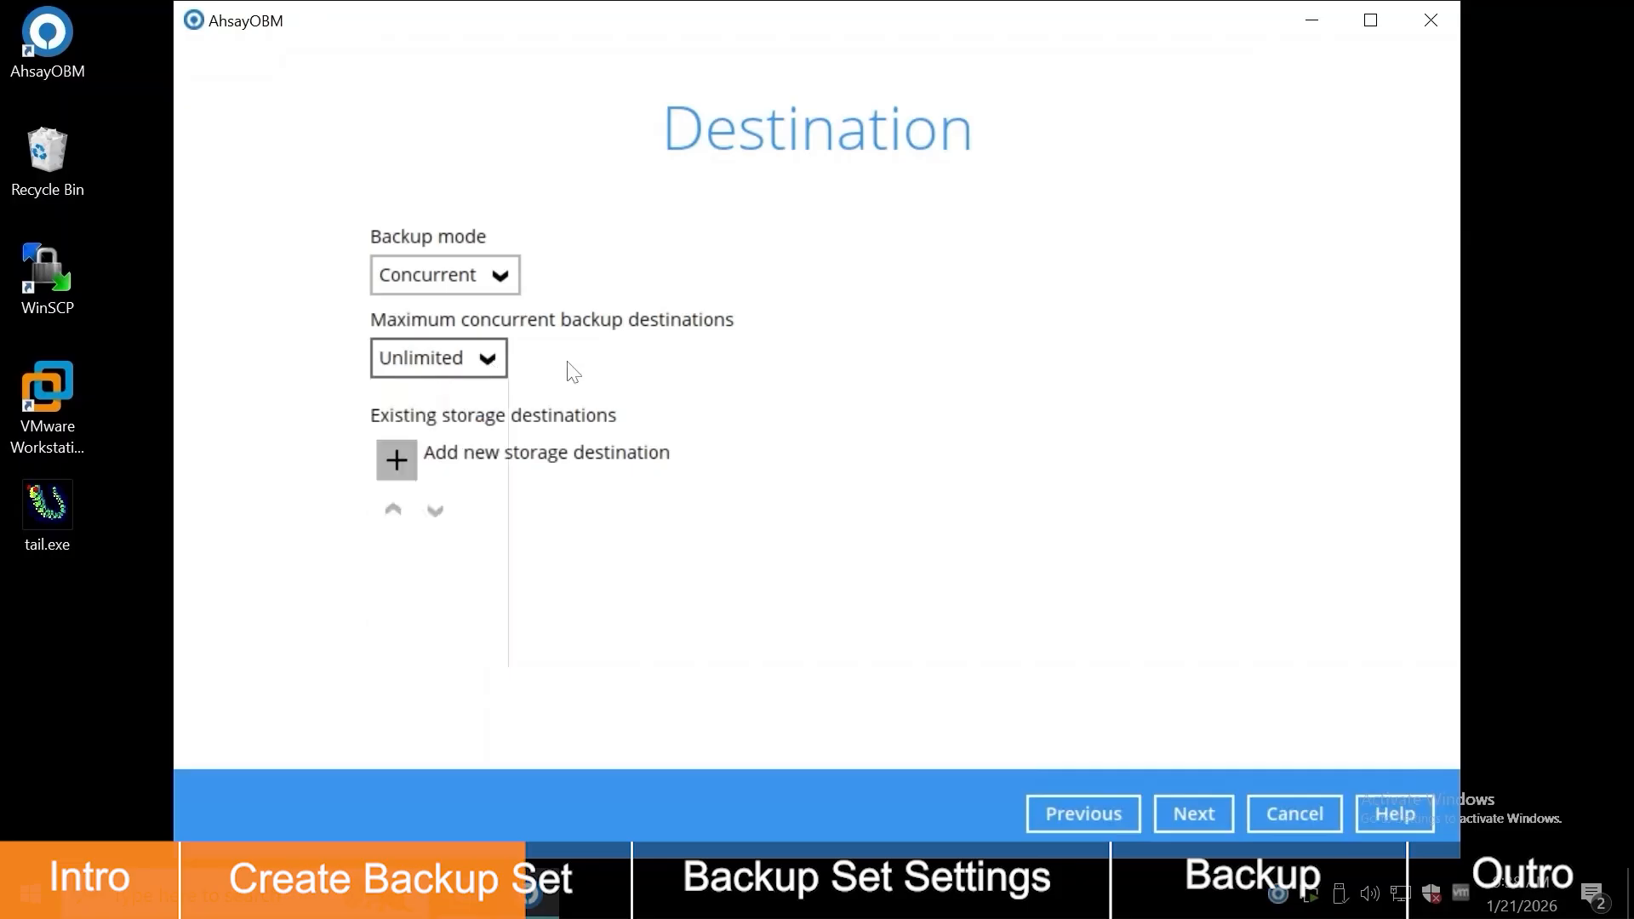
left_click(395, 459)
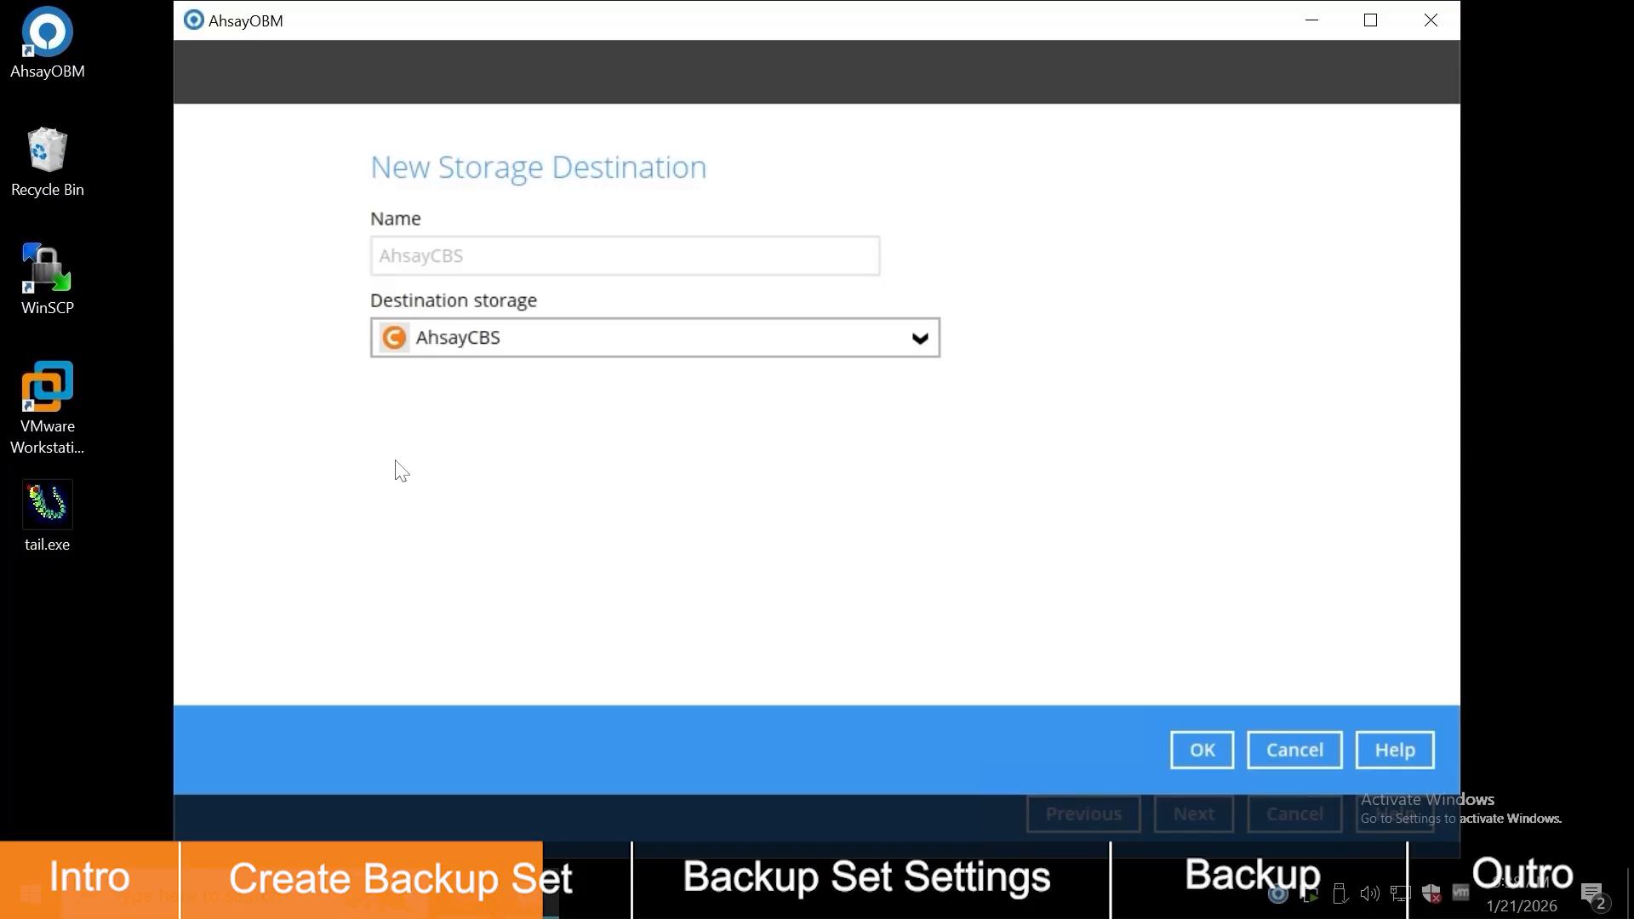
Step: Save AhsayCBS as a destination and add a second one on local, mapped or network drive
left_click(1186, 757)
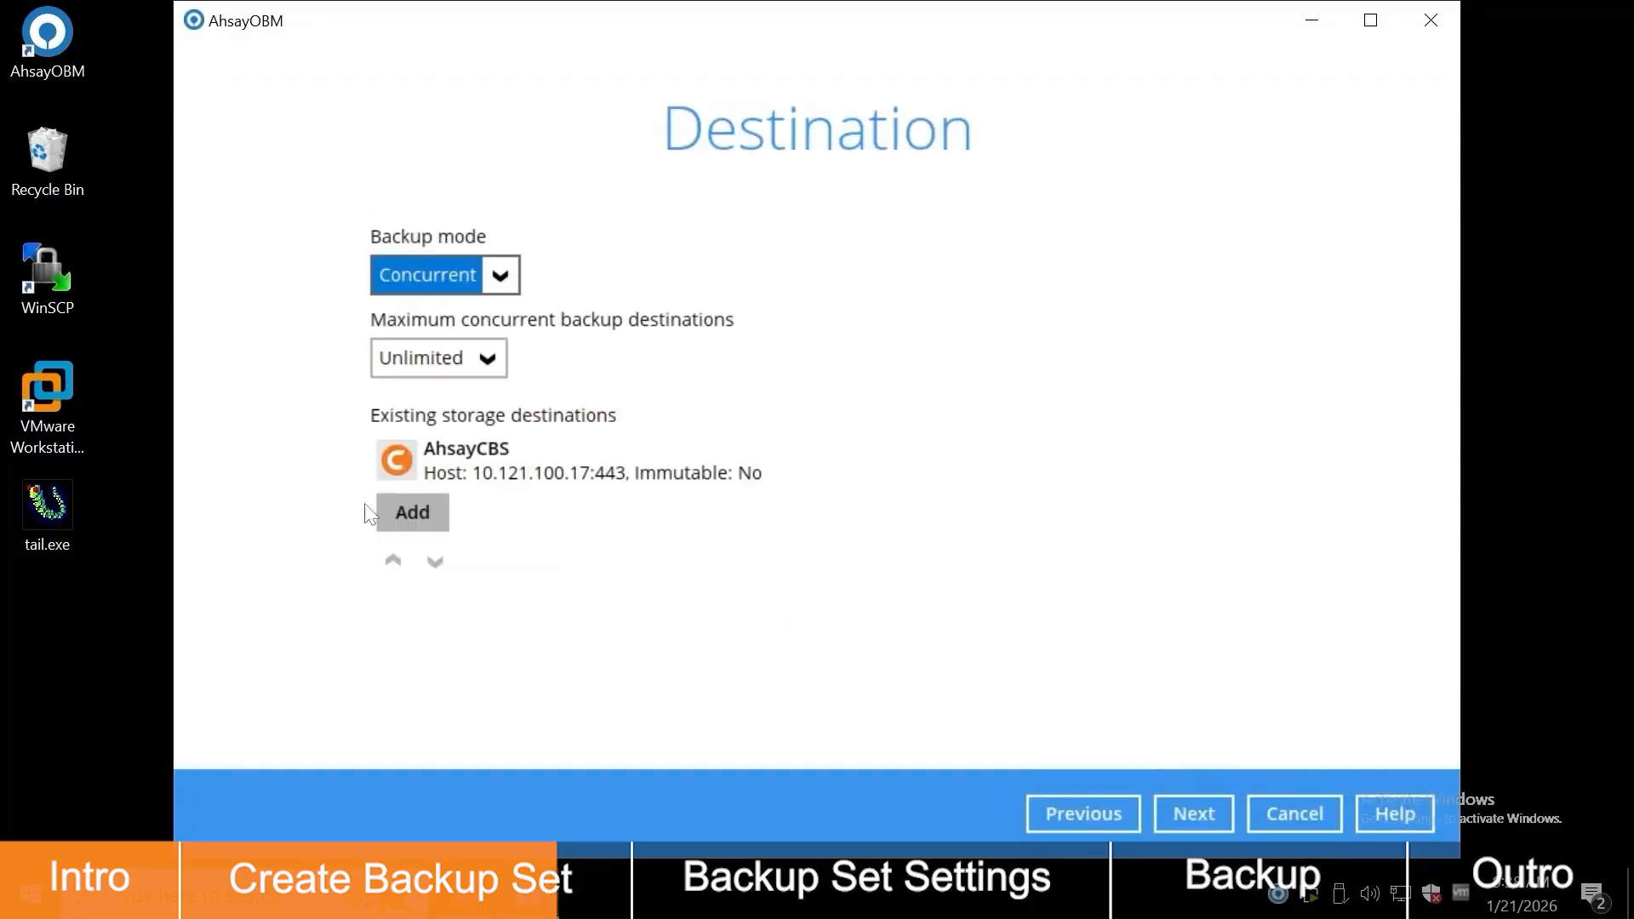
left_click(400, 514)
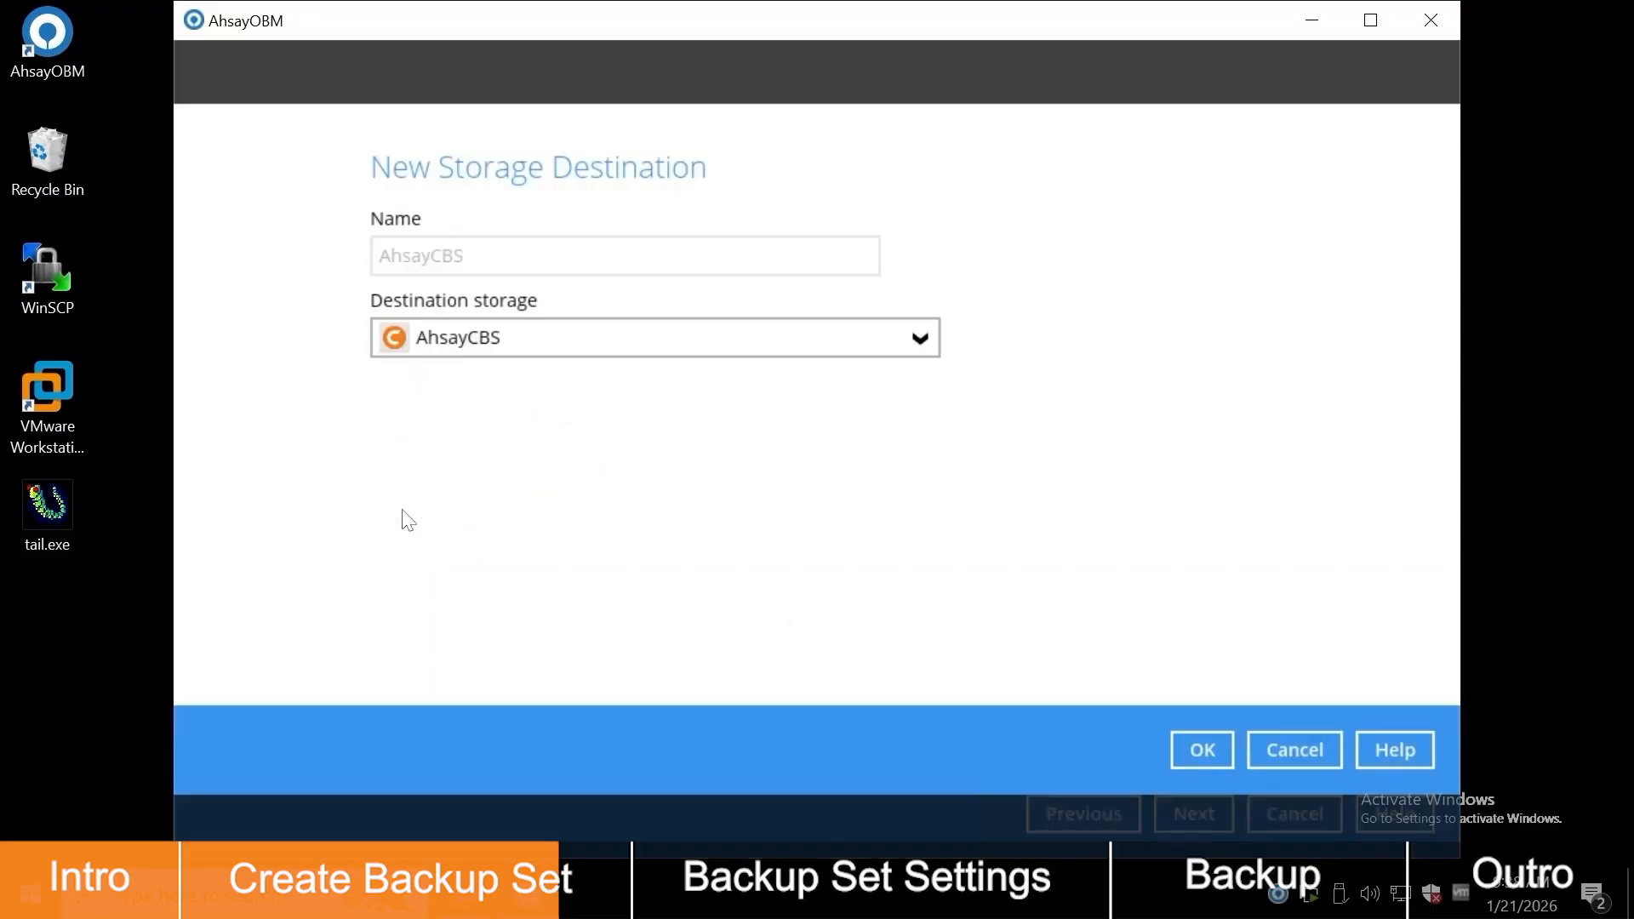
left_click(706, 347)
left_click(756, 415)
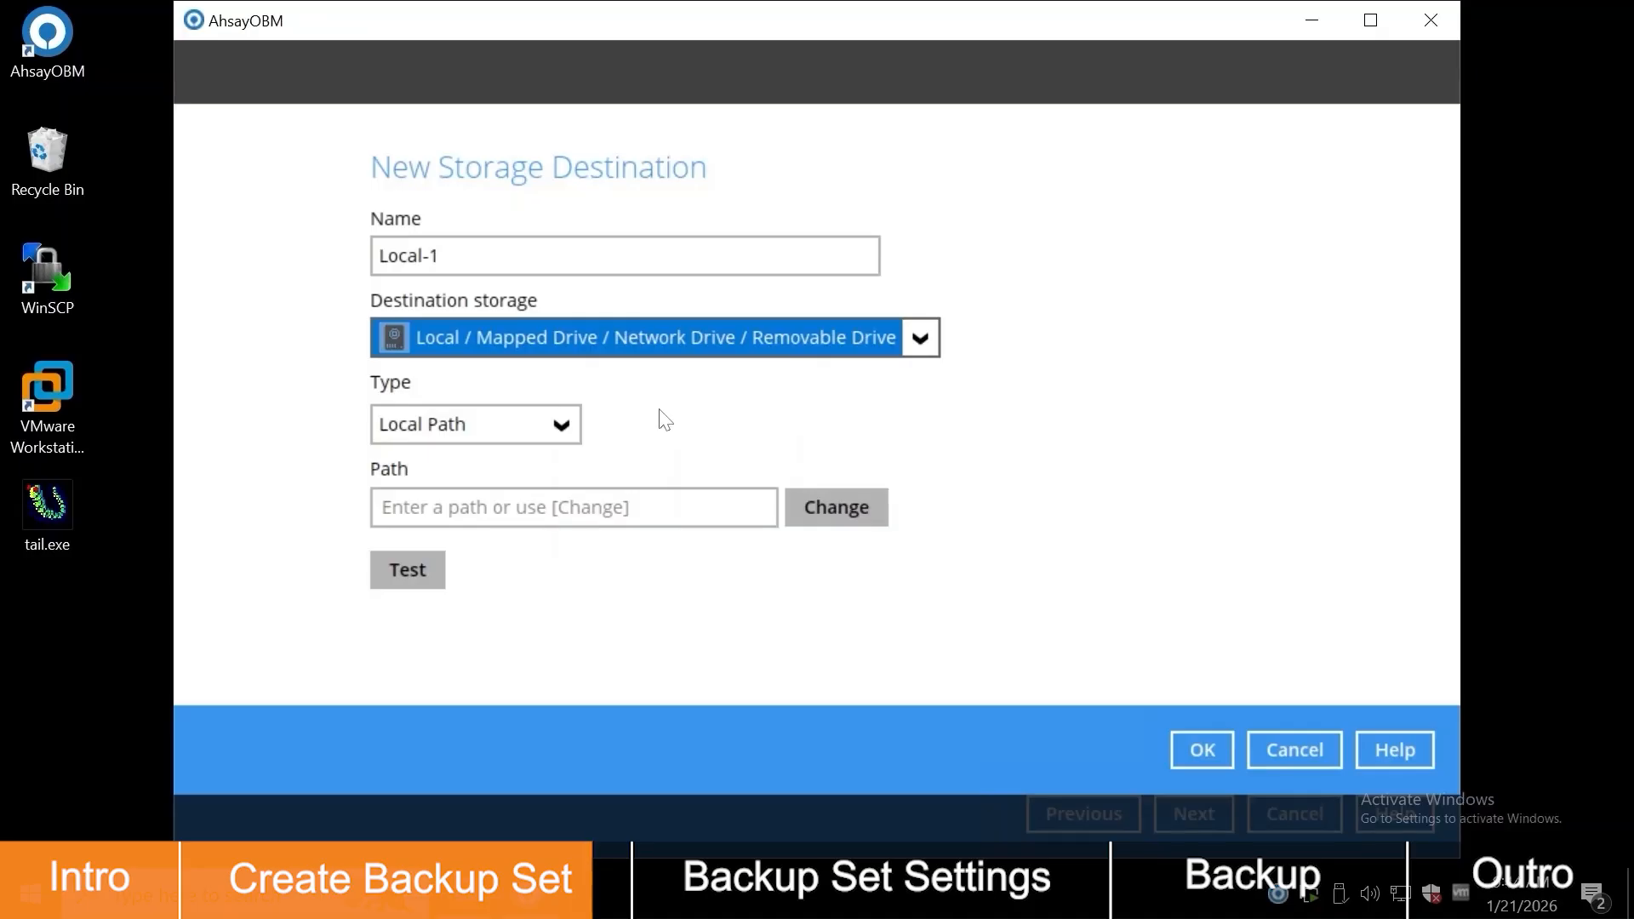
Step: Configure Local-1 as a UNC network path with share credentials and accept the destinations
left_click(544, 424)
left_click(538, 494)
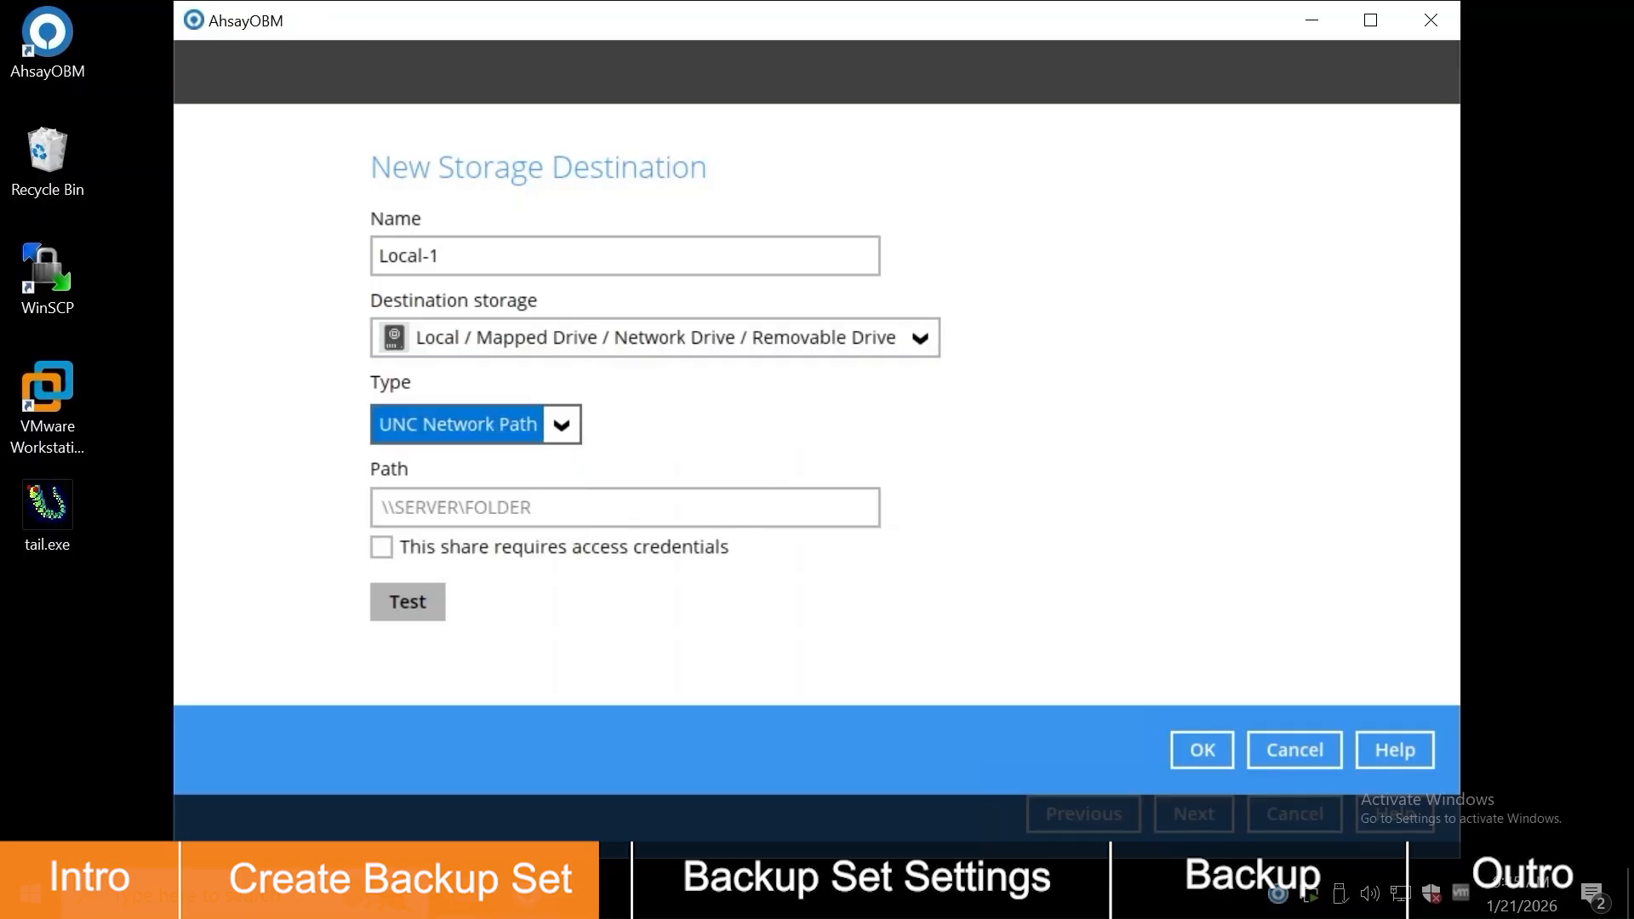
left_click(545, 508)
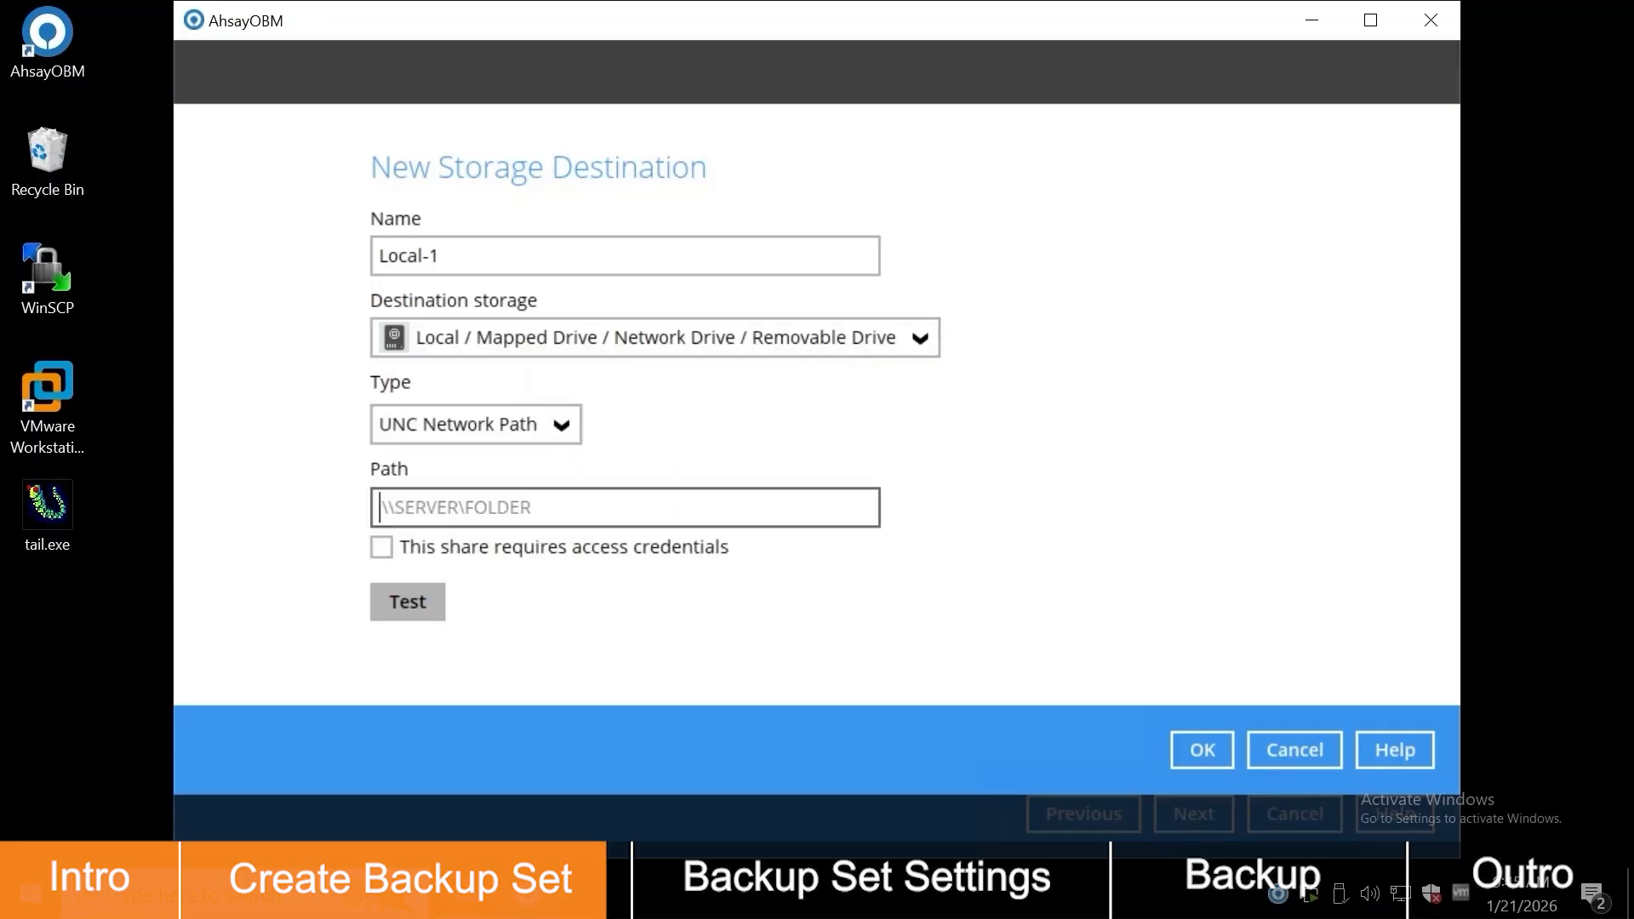
key("ctrl+v")
left_click(392, 549)
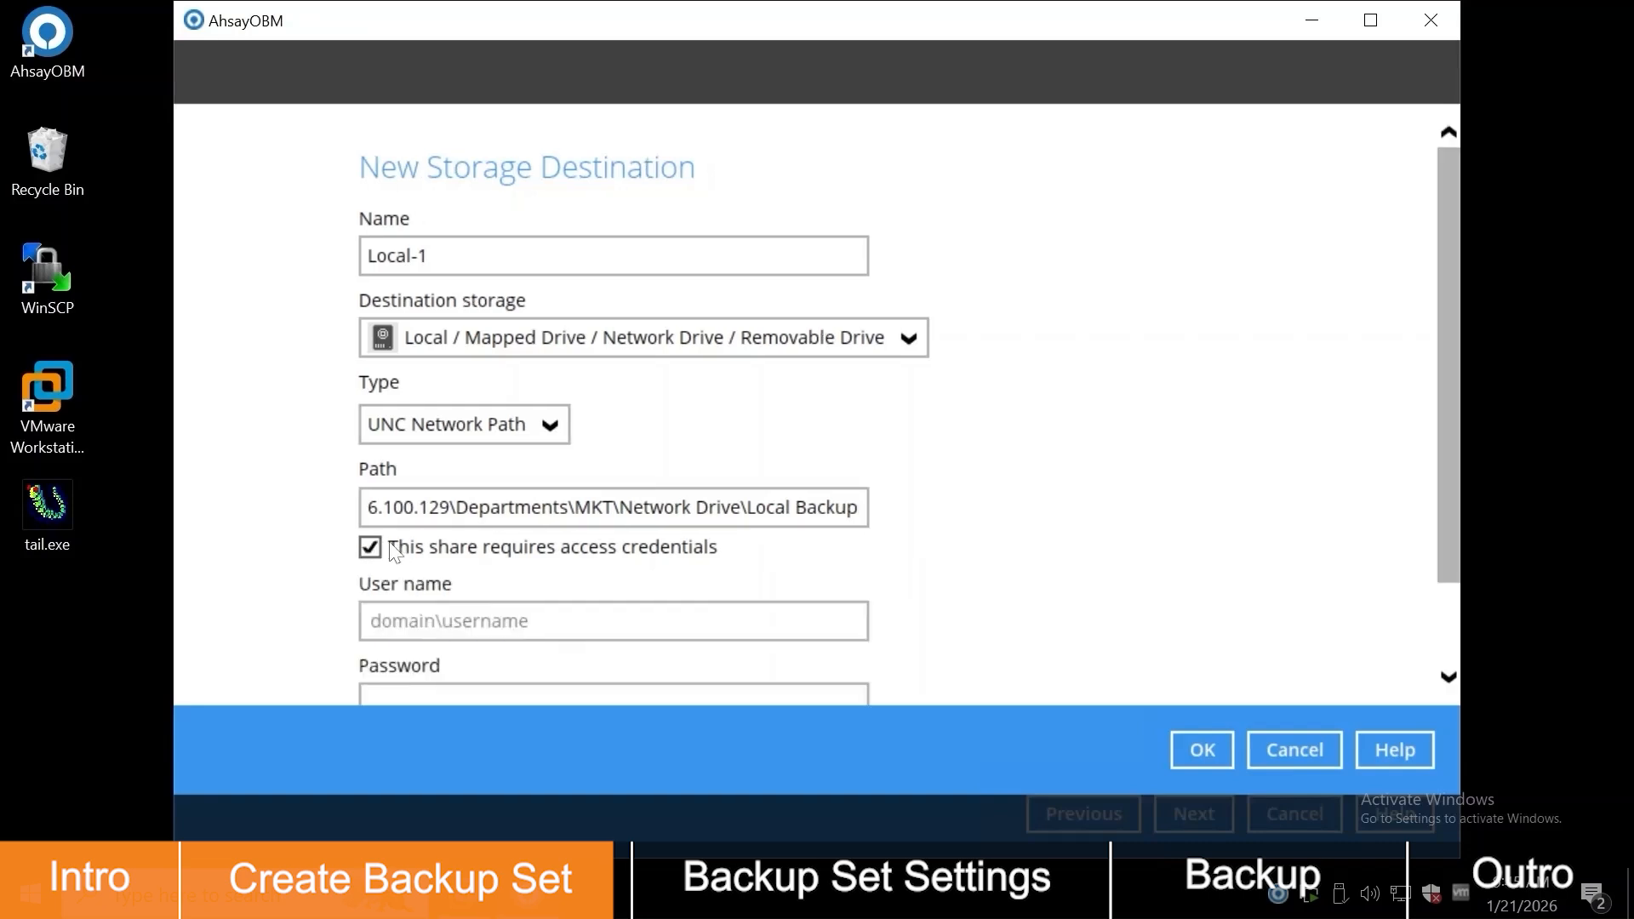
scroll(395, 552, "down", 3)
left_click(443, 513)
type("??????????????????")
key("Tab")
type("••••••••••")
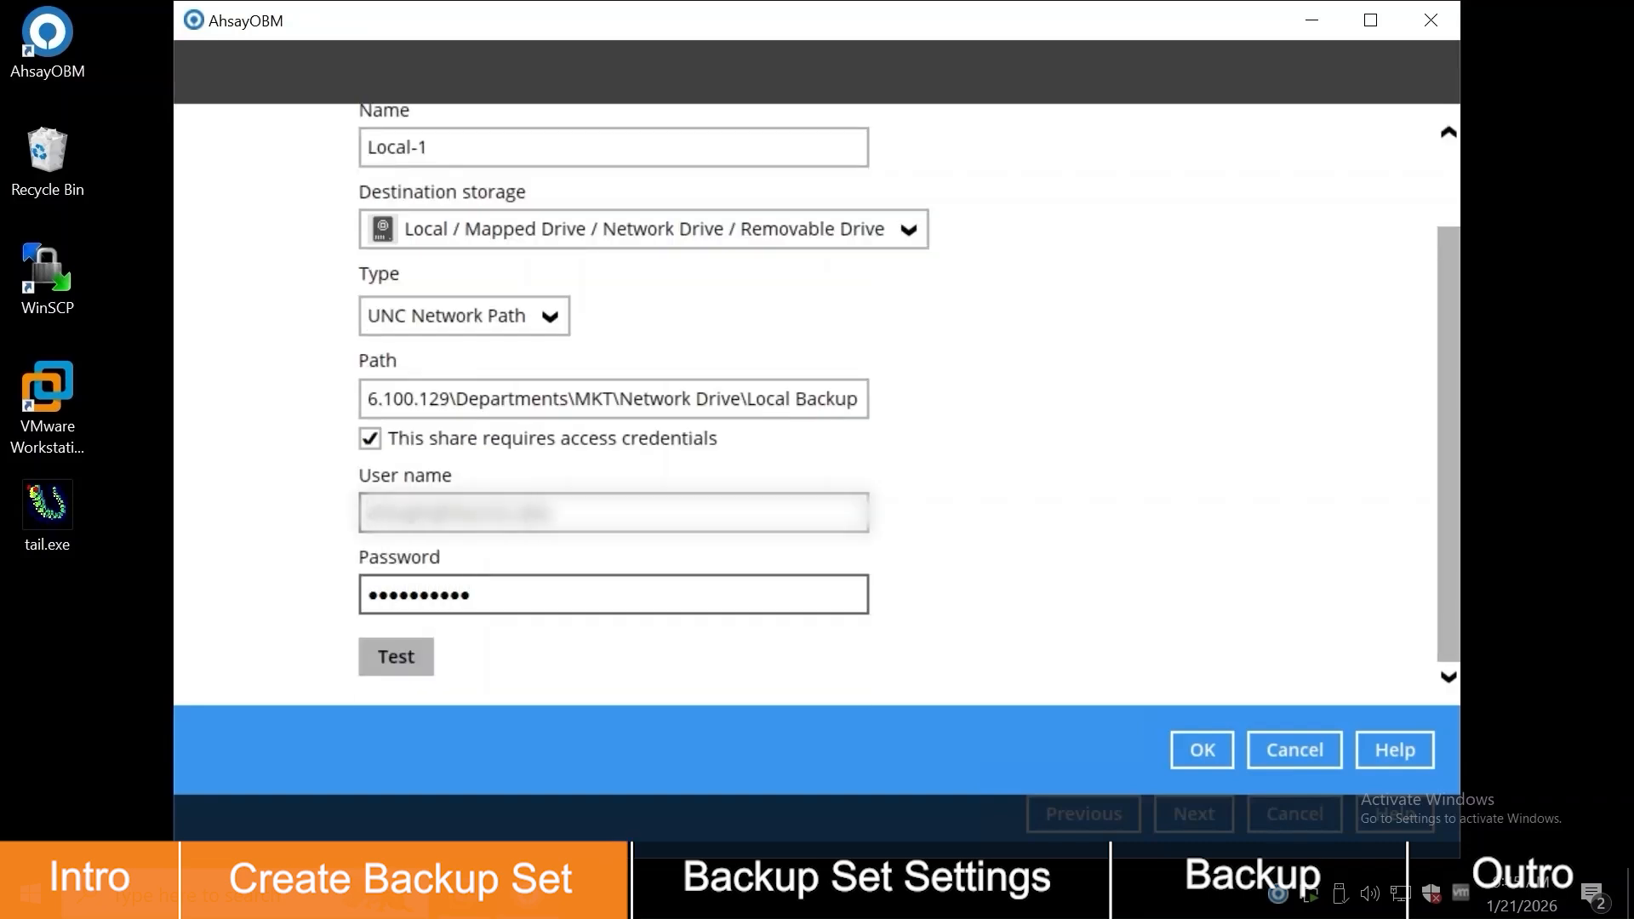
left_click(1224, 750)
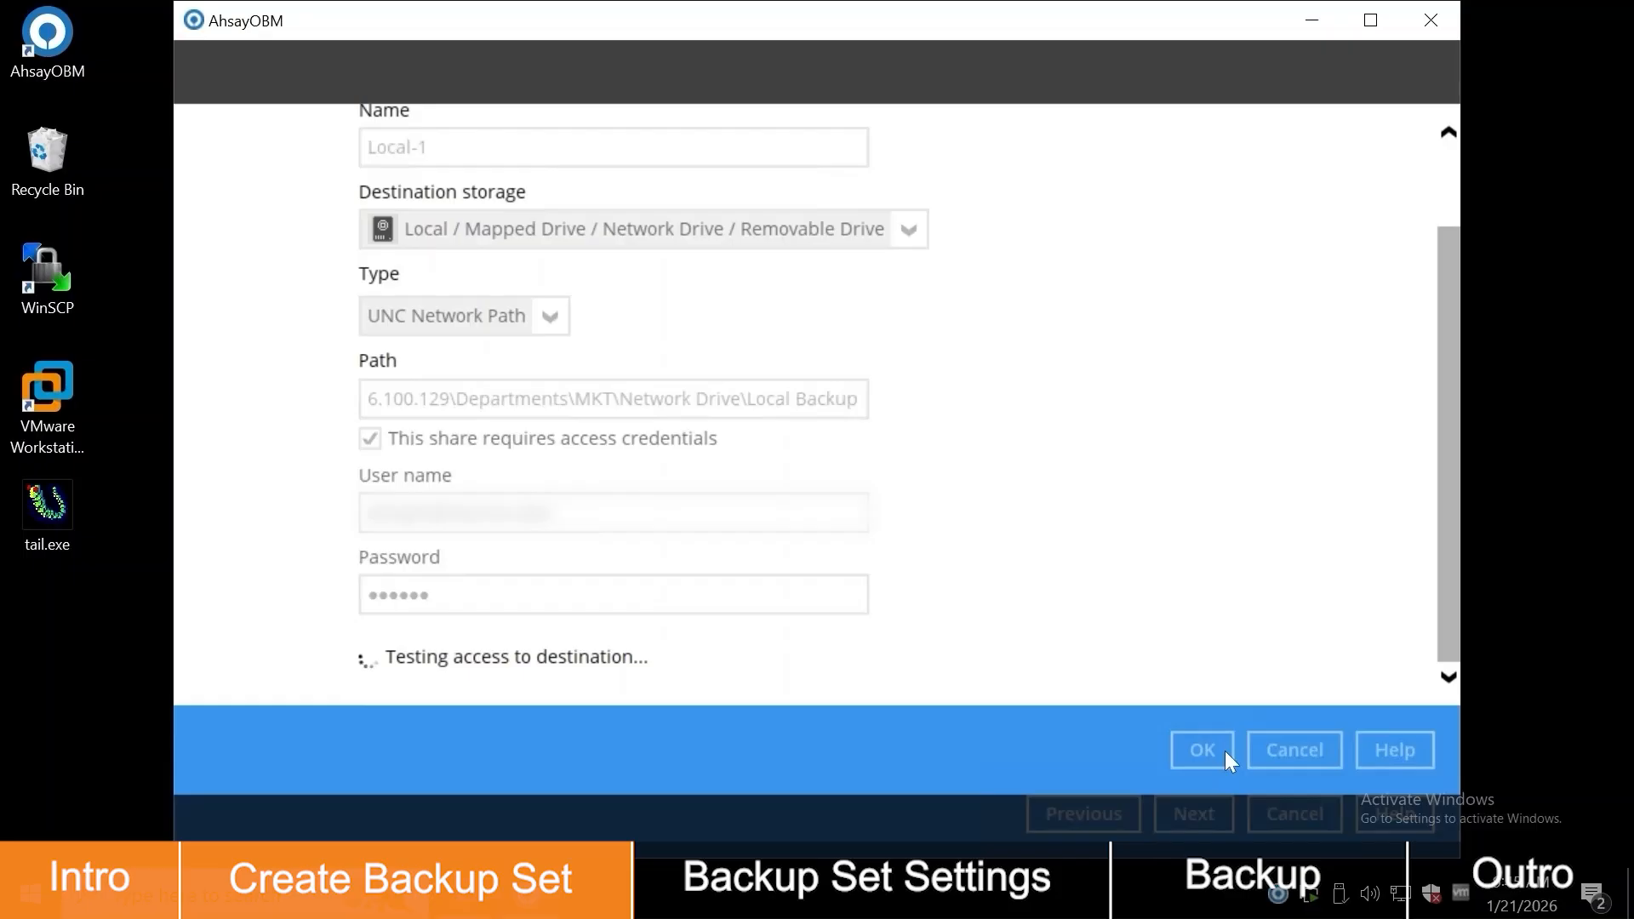
left_click(1176, 815)
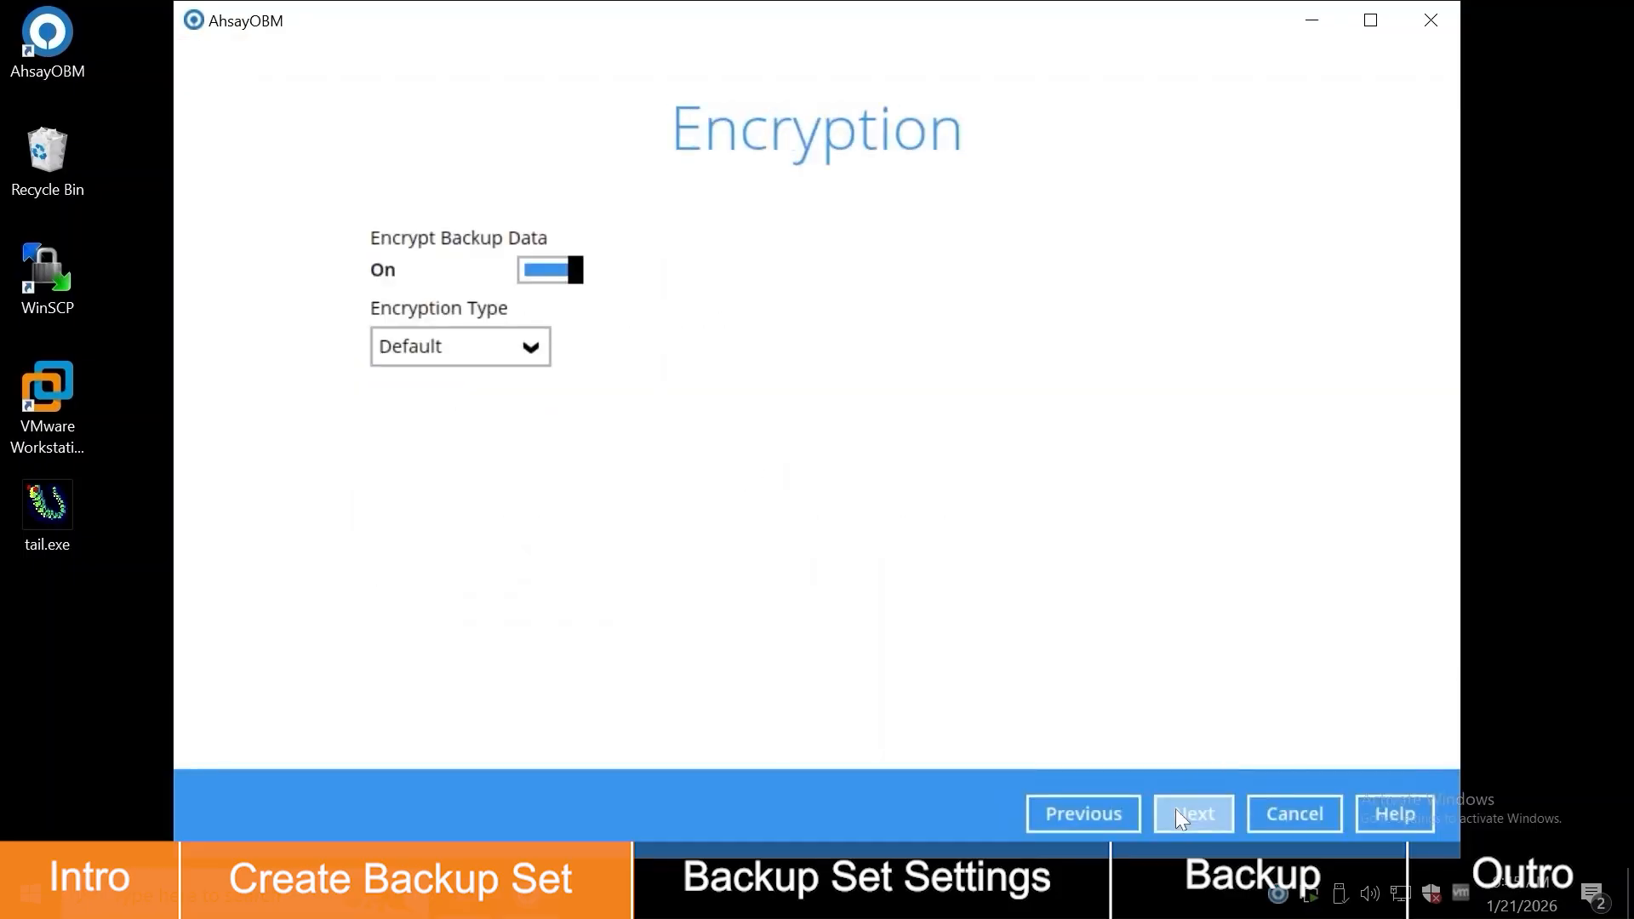
Step: Keep Default as the encryption type
left_click(540, 349)
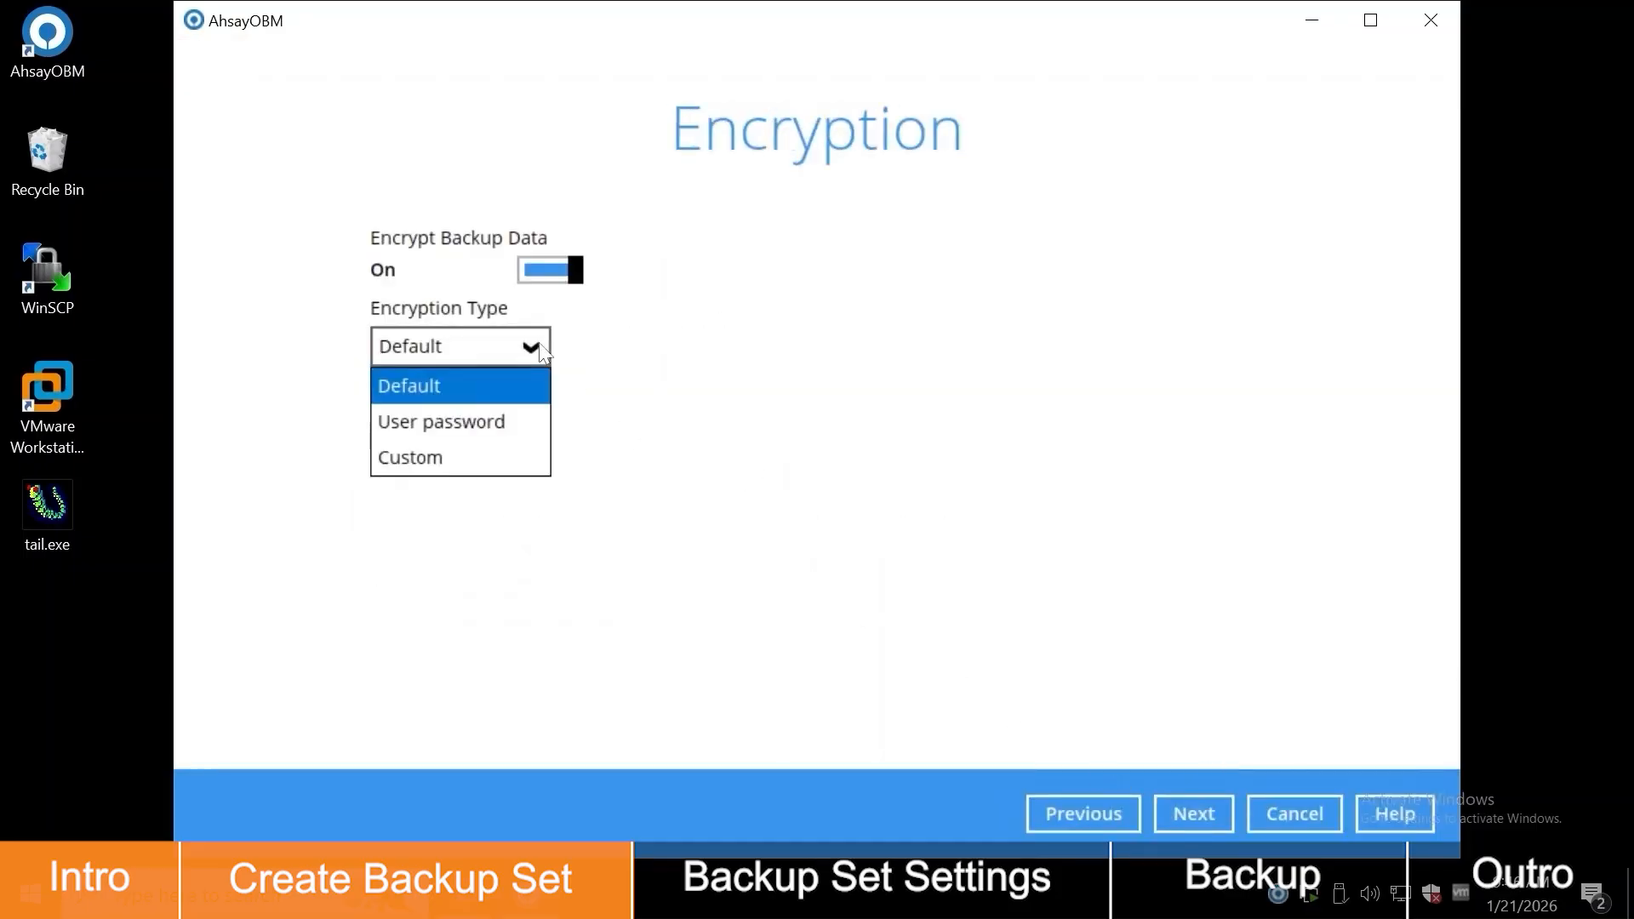
left_click(1190, 807)
left_click(1193, 811)
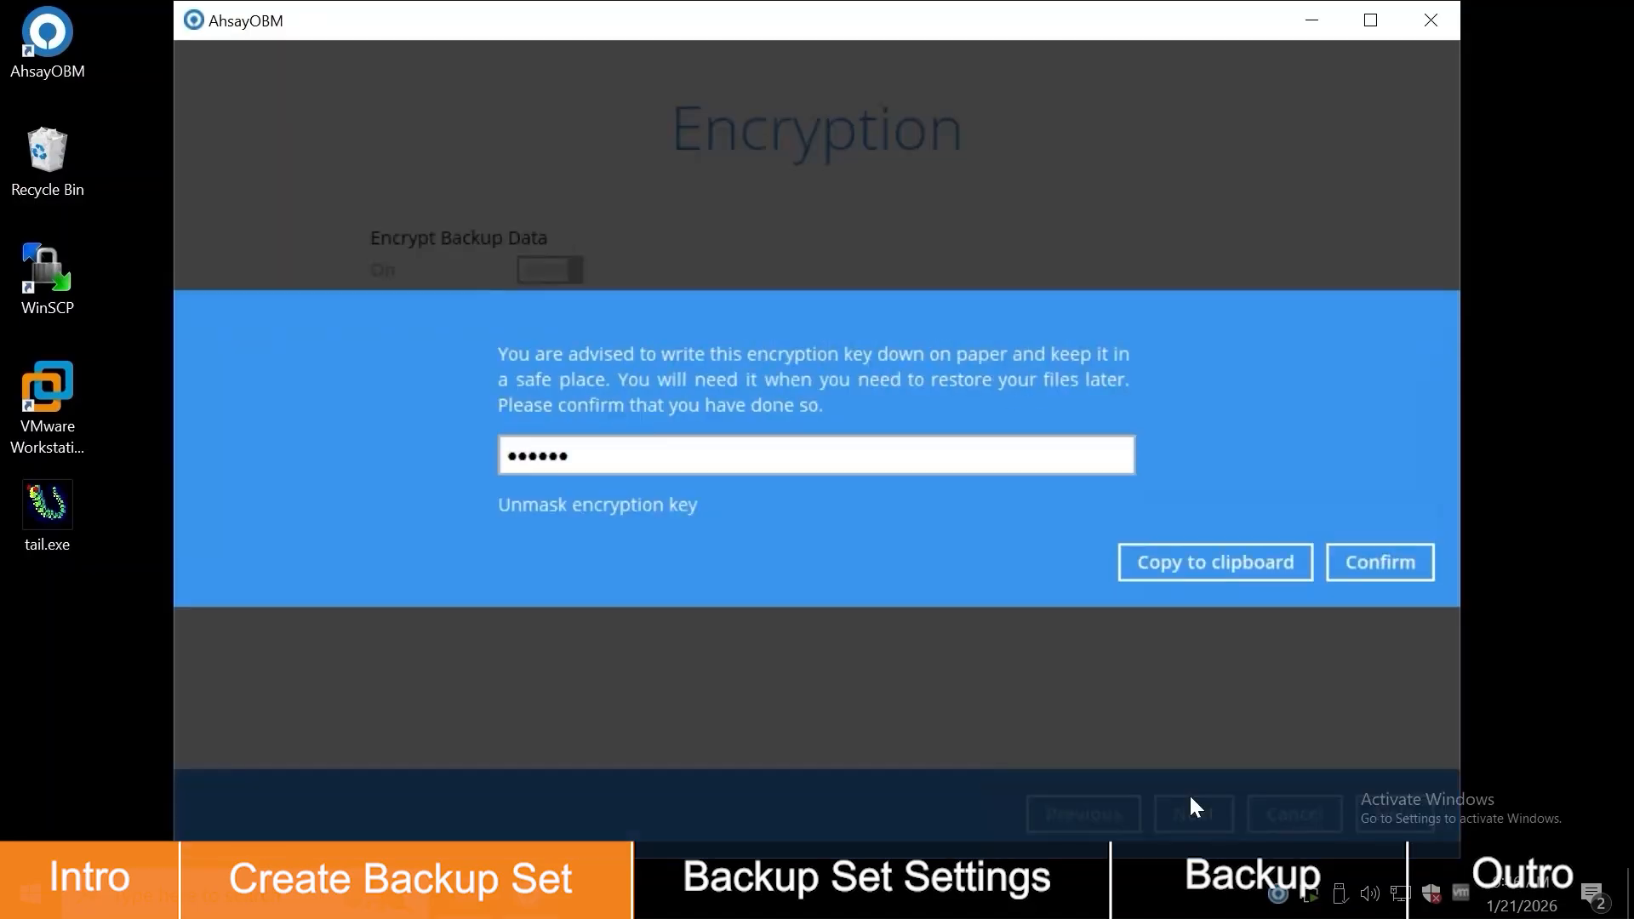
Step: Reveal and confirm the encryption key, then enter the Windows account password
left_click(672, 495)
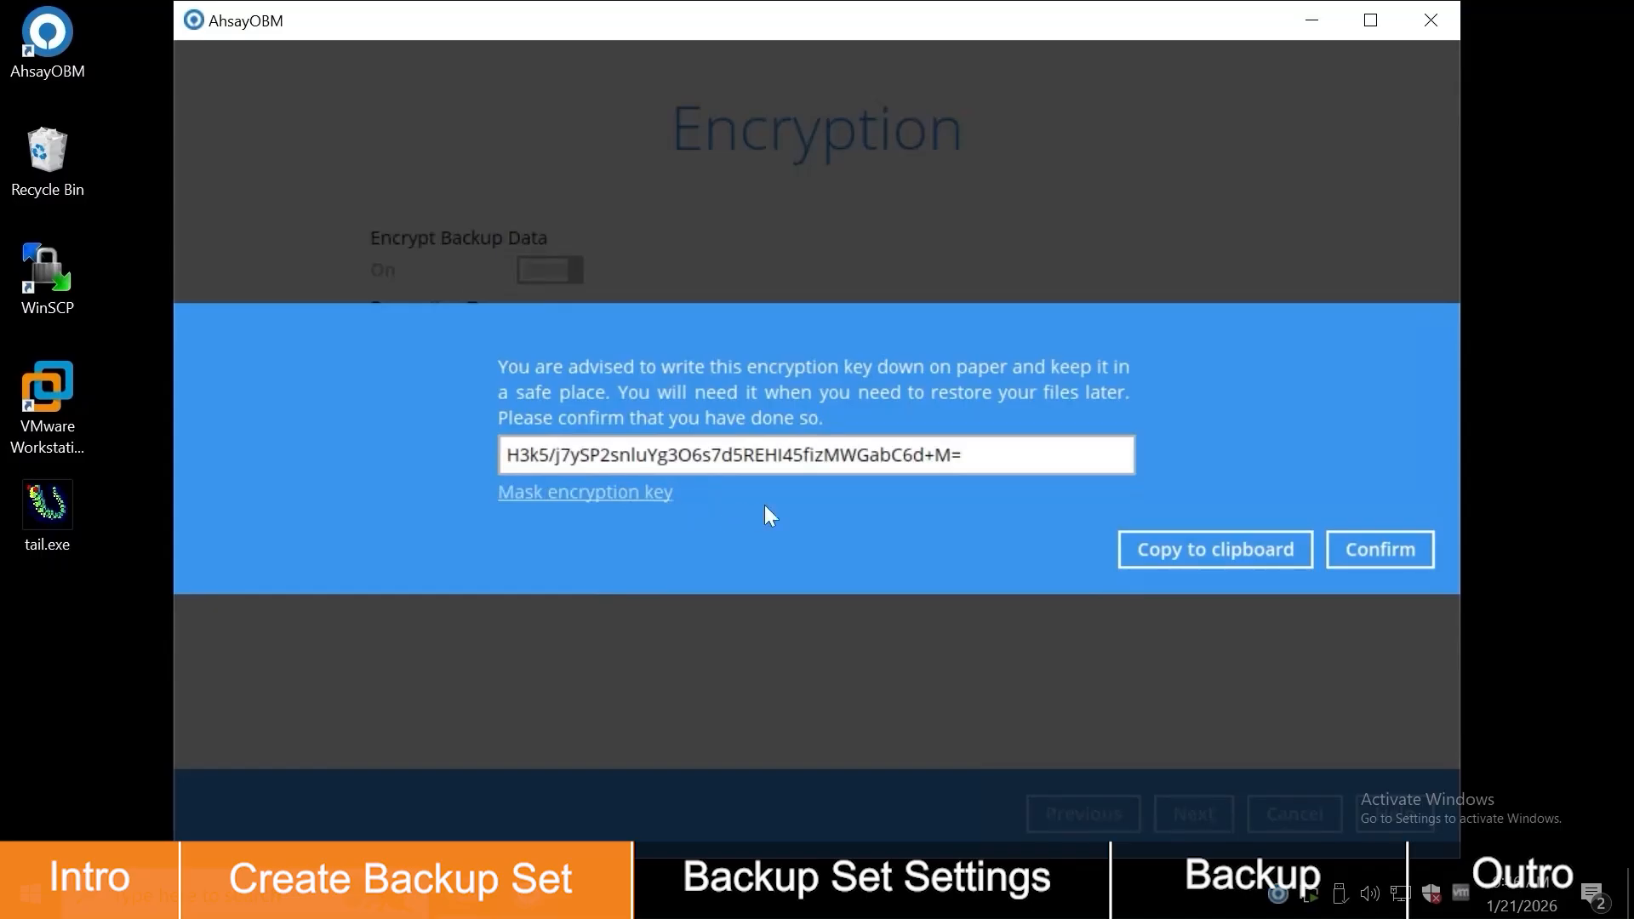
left_click(1380, 549)
left_click(698, 514)
type("********")
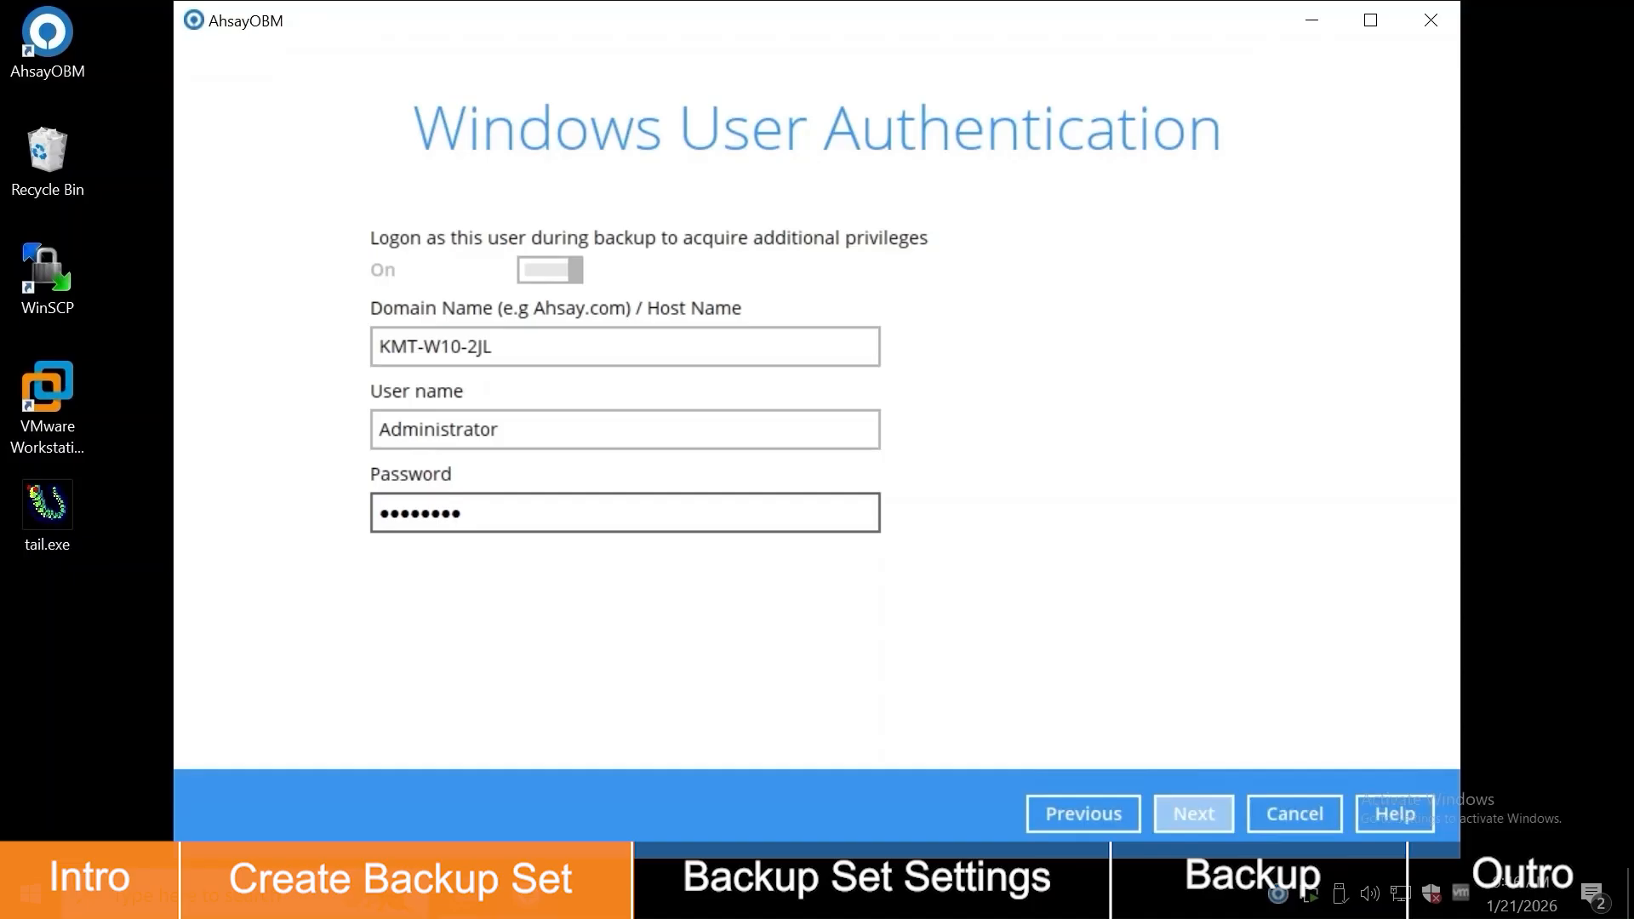
Step: Finish creating the set and open VMware Workstation Backup's General settings
left_click(1213, 804)
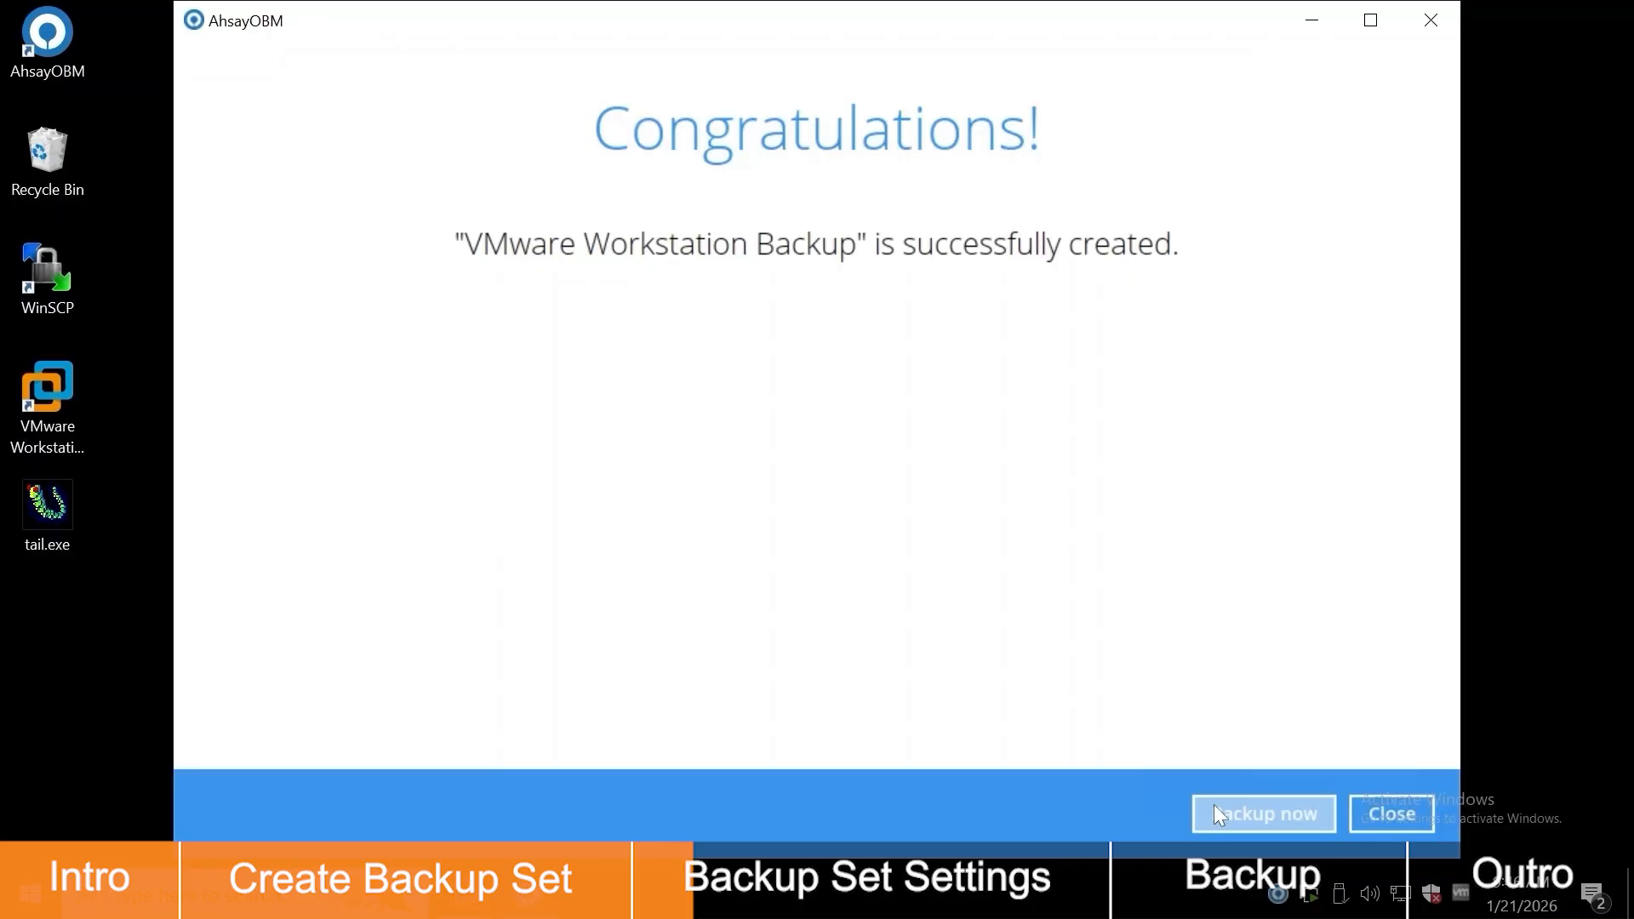
left_click(1412, 810)
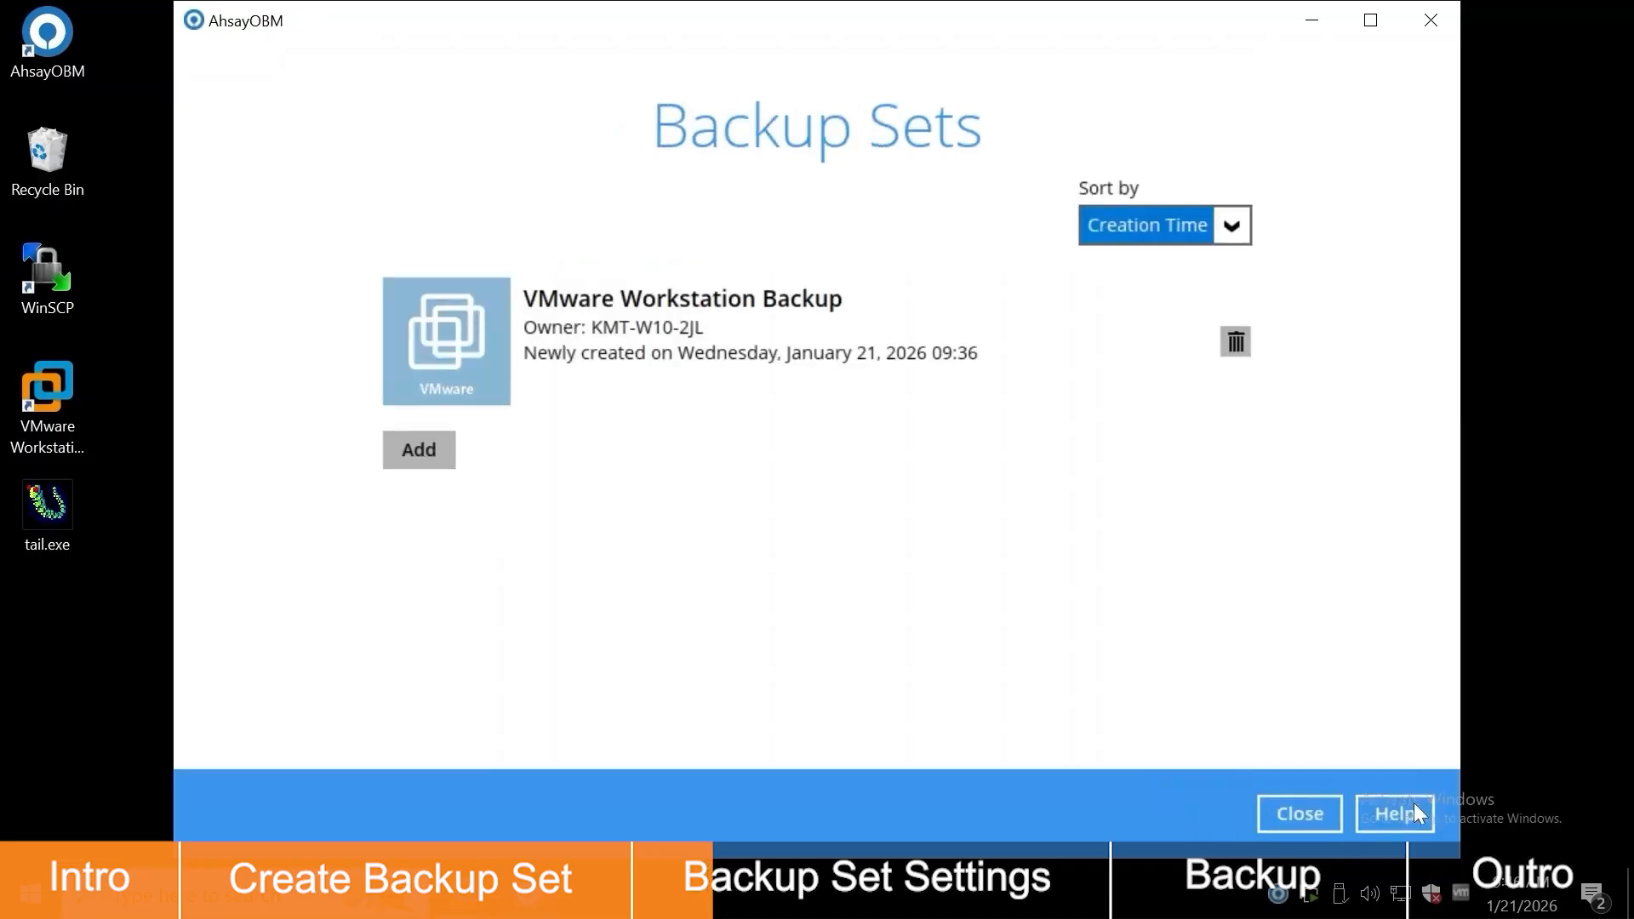
left_click(922, 377)
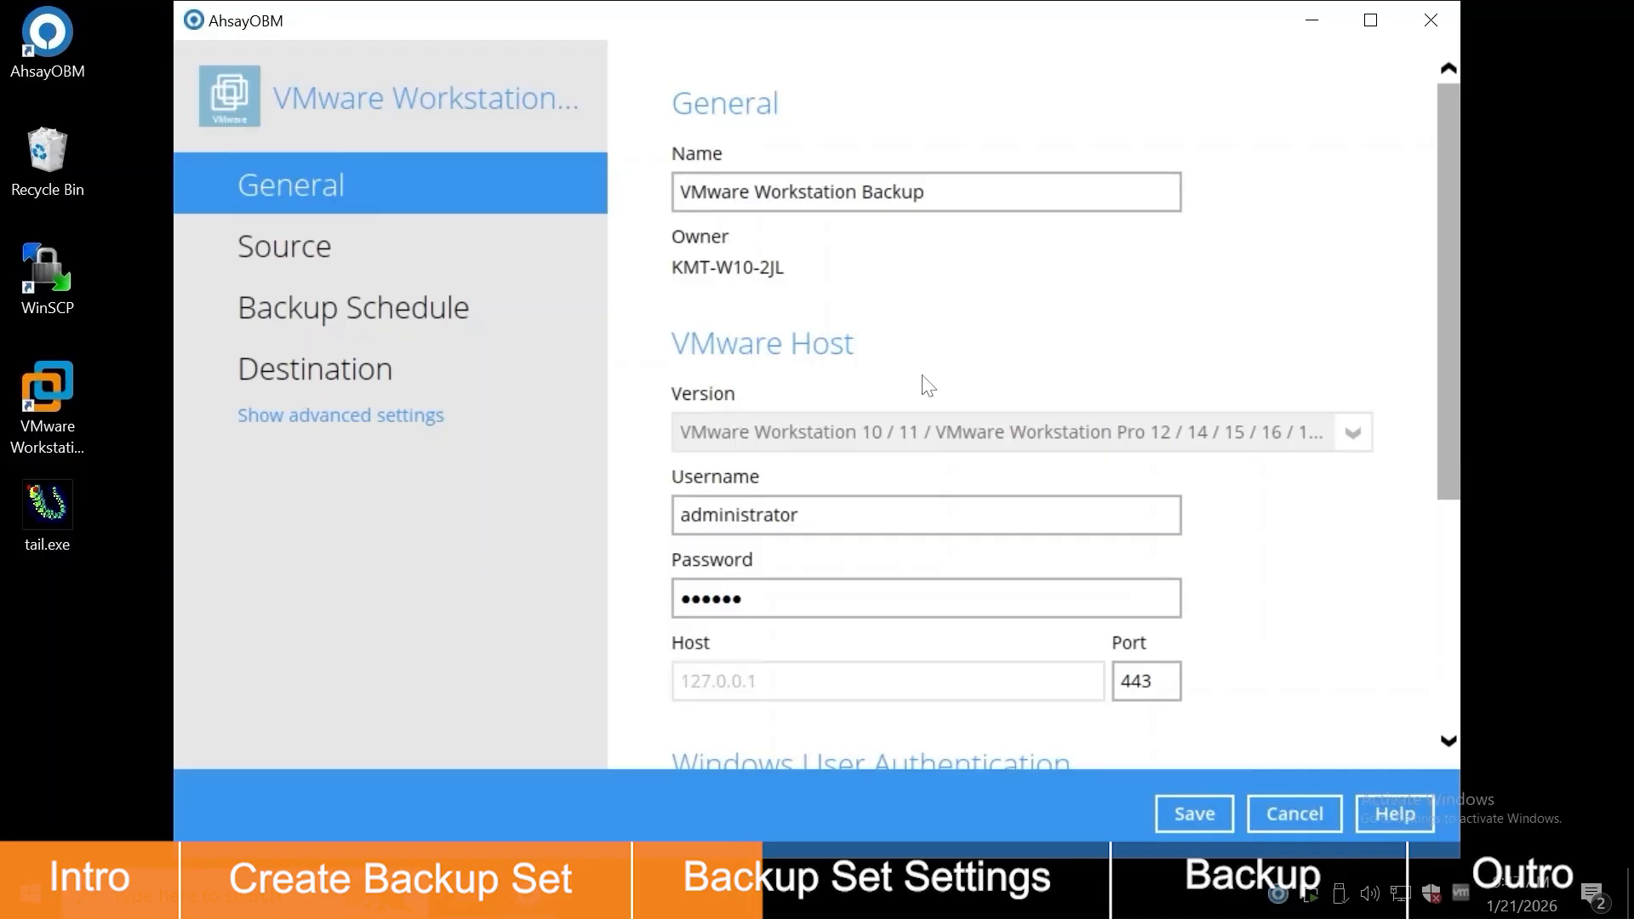
Step: In advanced settings, change the Retention Policy from 7 to 30 days
left_click(335, 420)
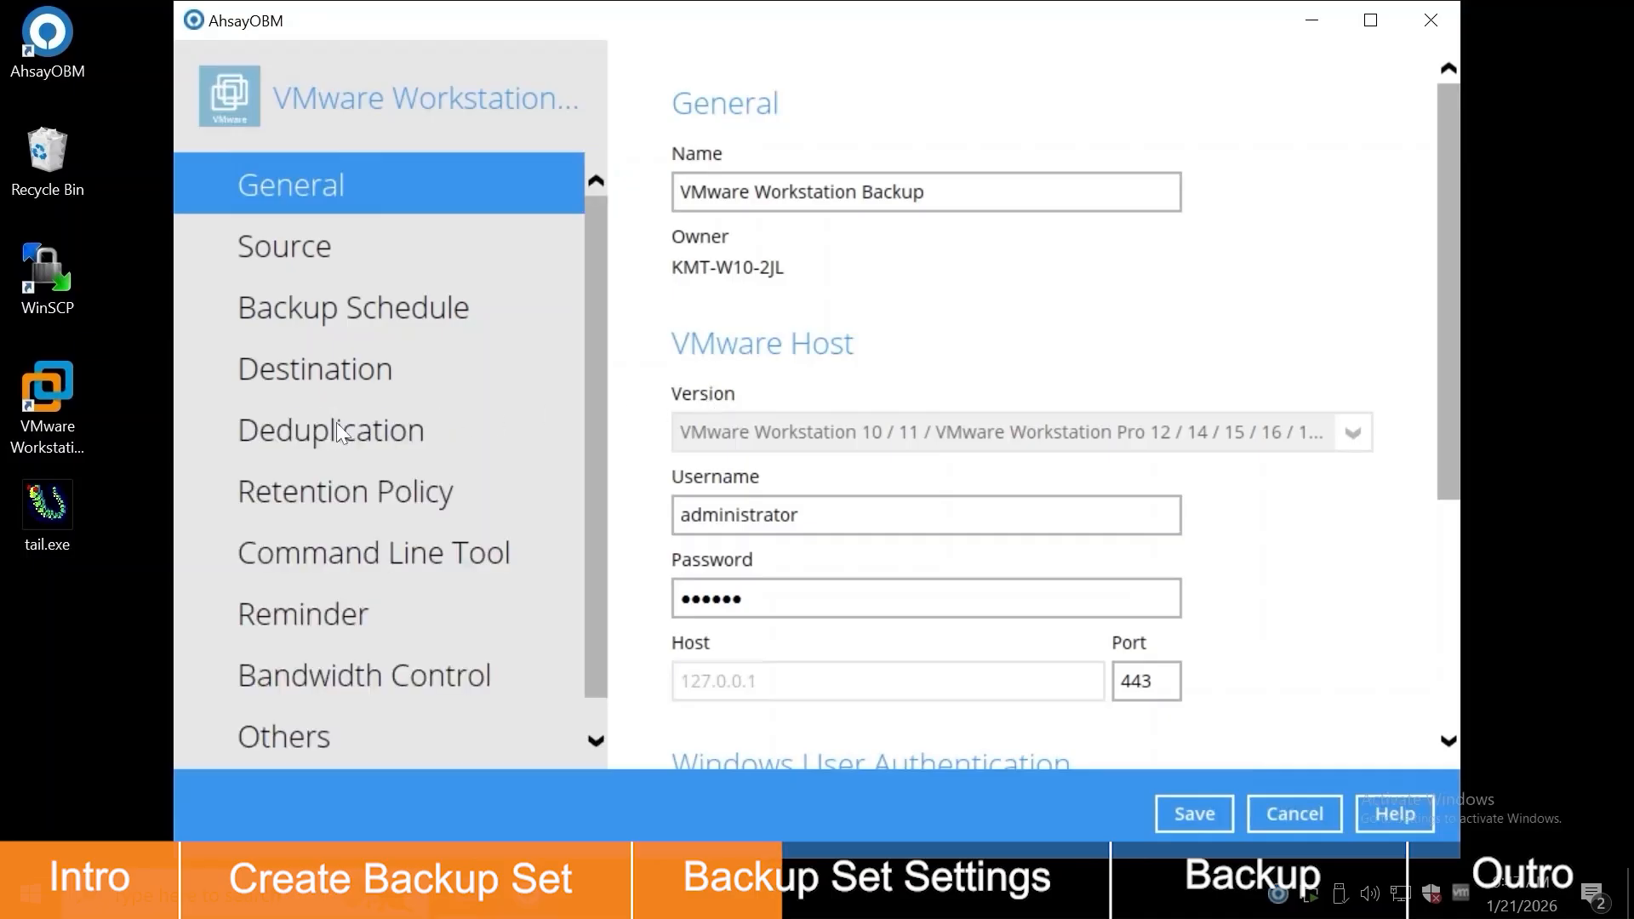
left_click(436, 436)
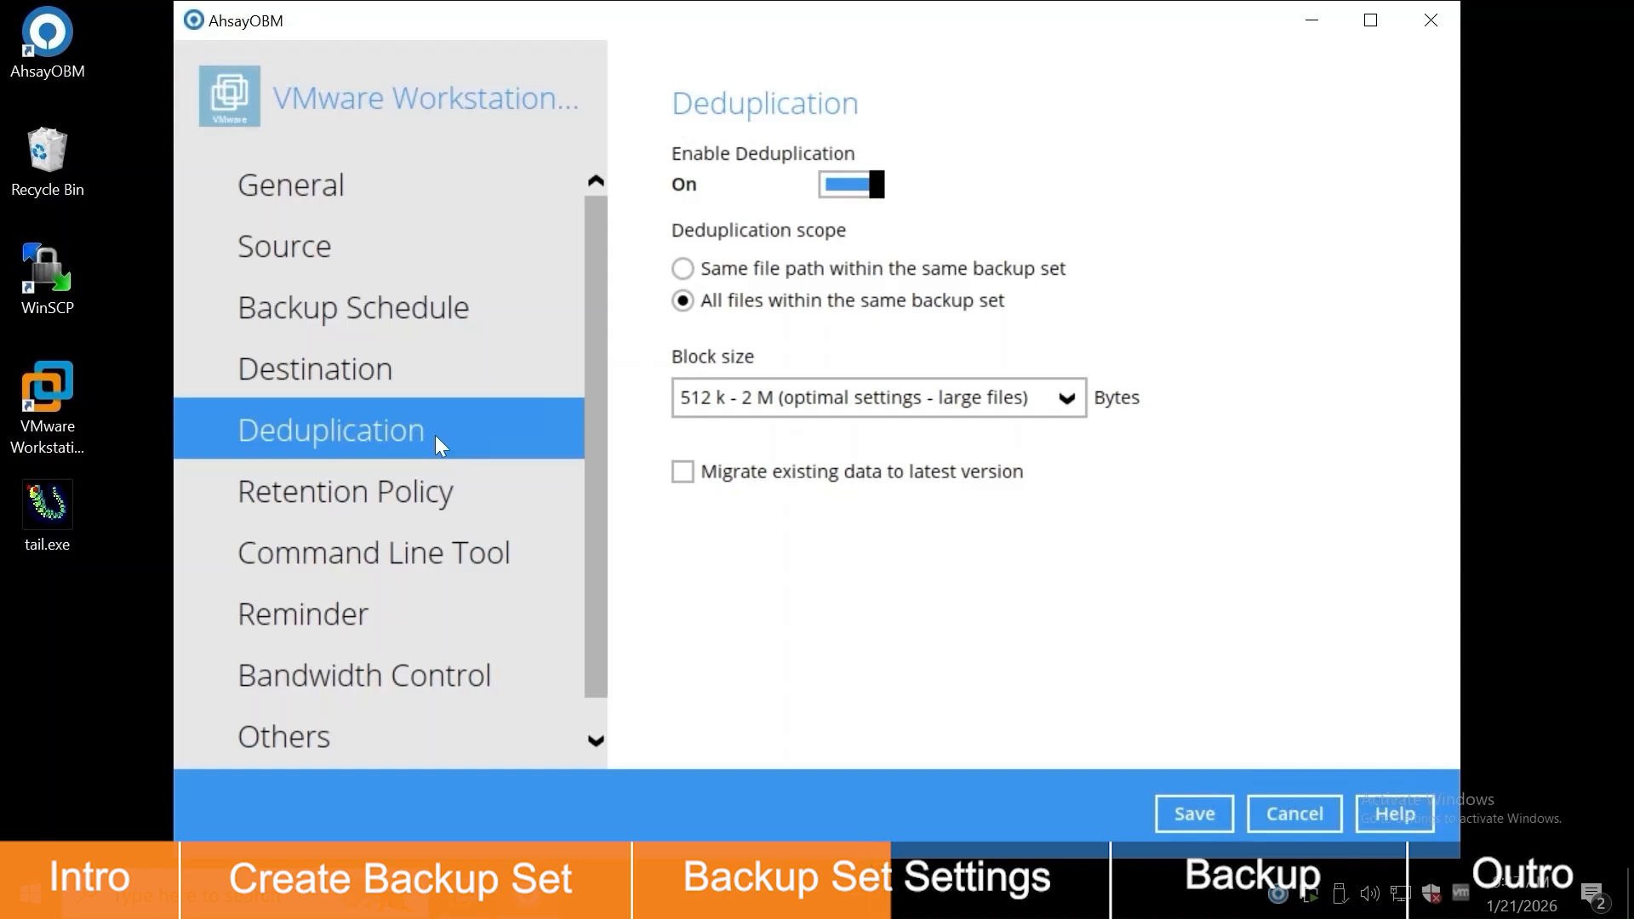
left_click(486, 497)
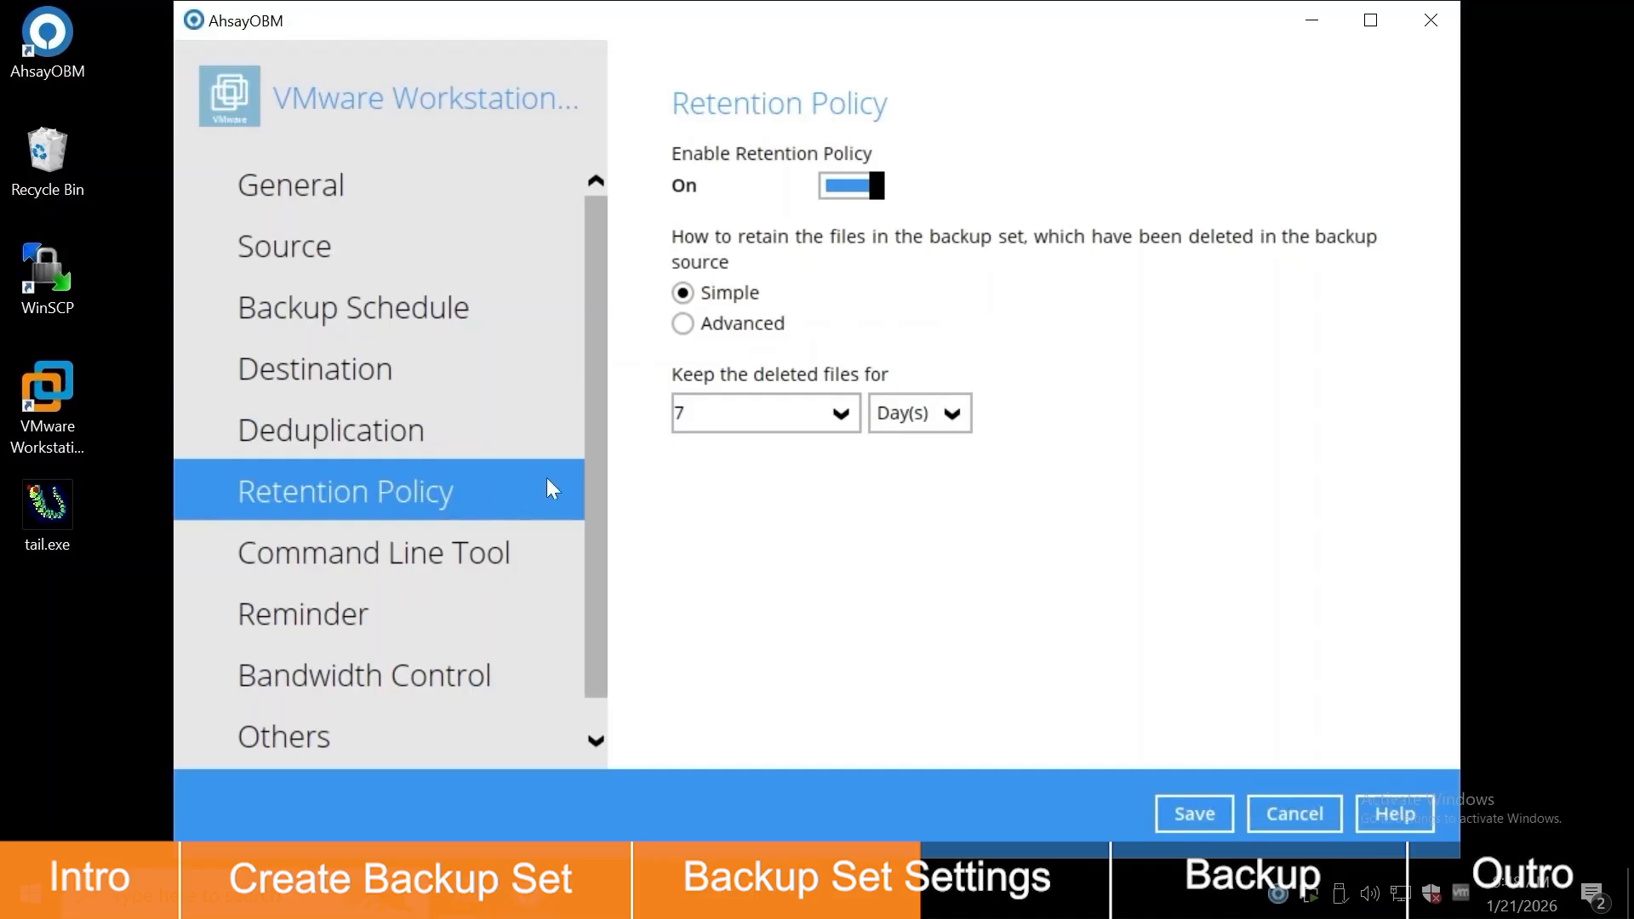
key("BackSpace")
type("30")
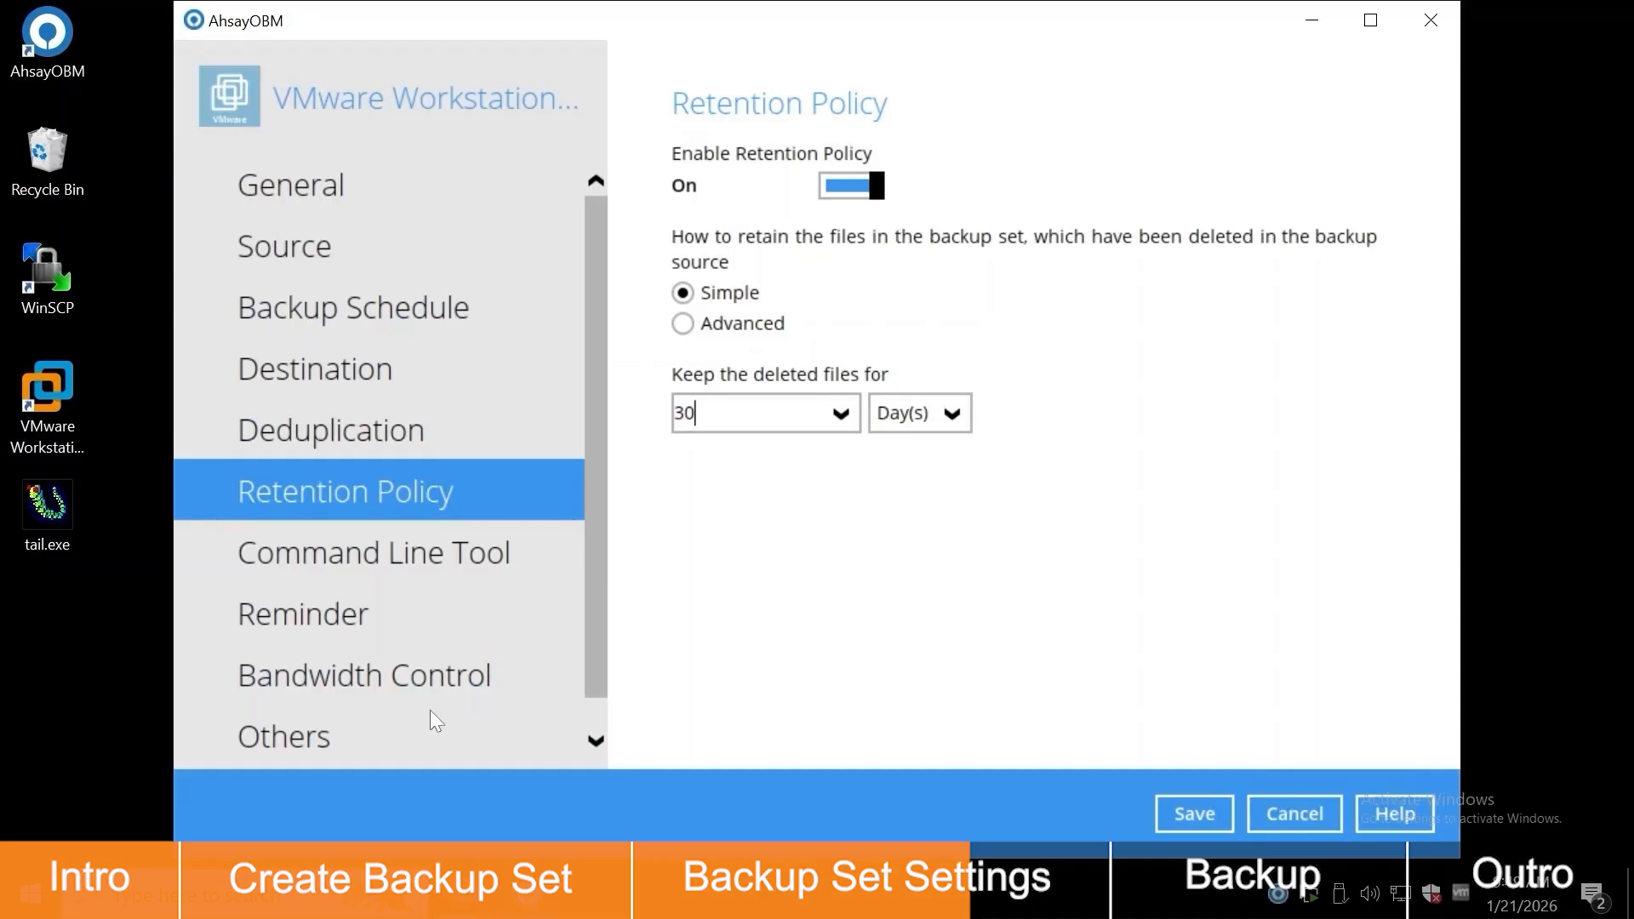
left_click(423, 735)
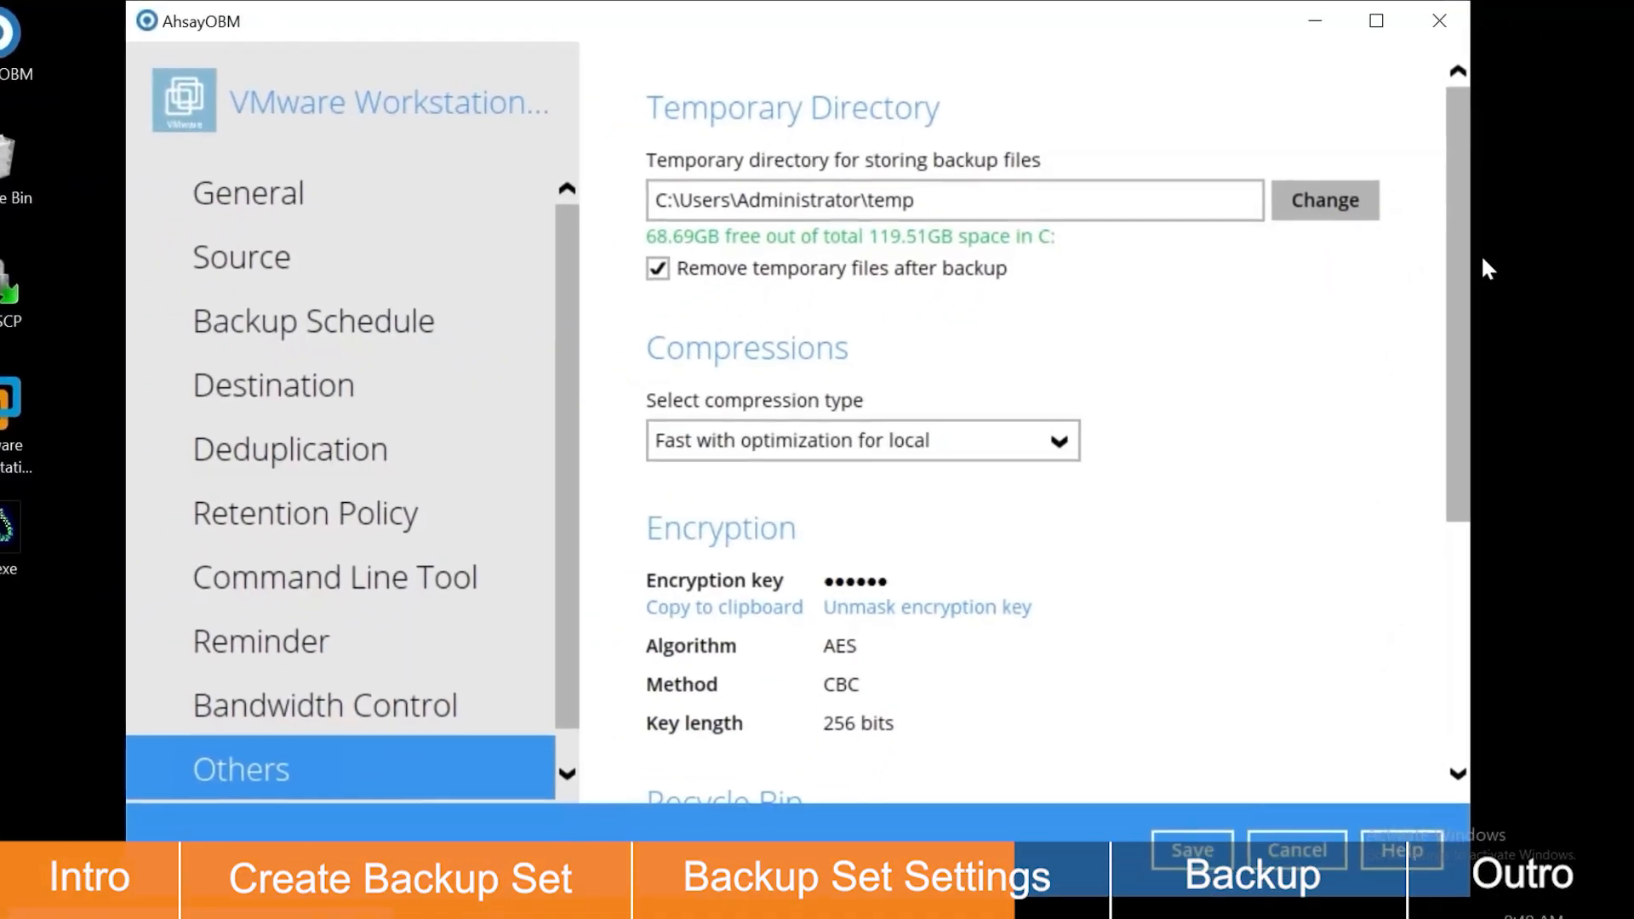
Step: Set the temporary directory to the temp folder on VOL01 (G:)
left_click(1353, 201)
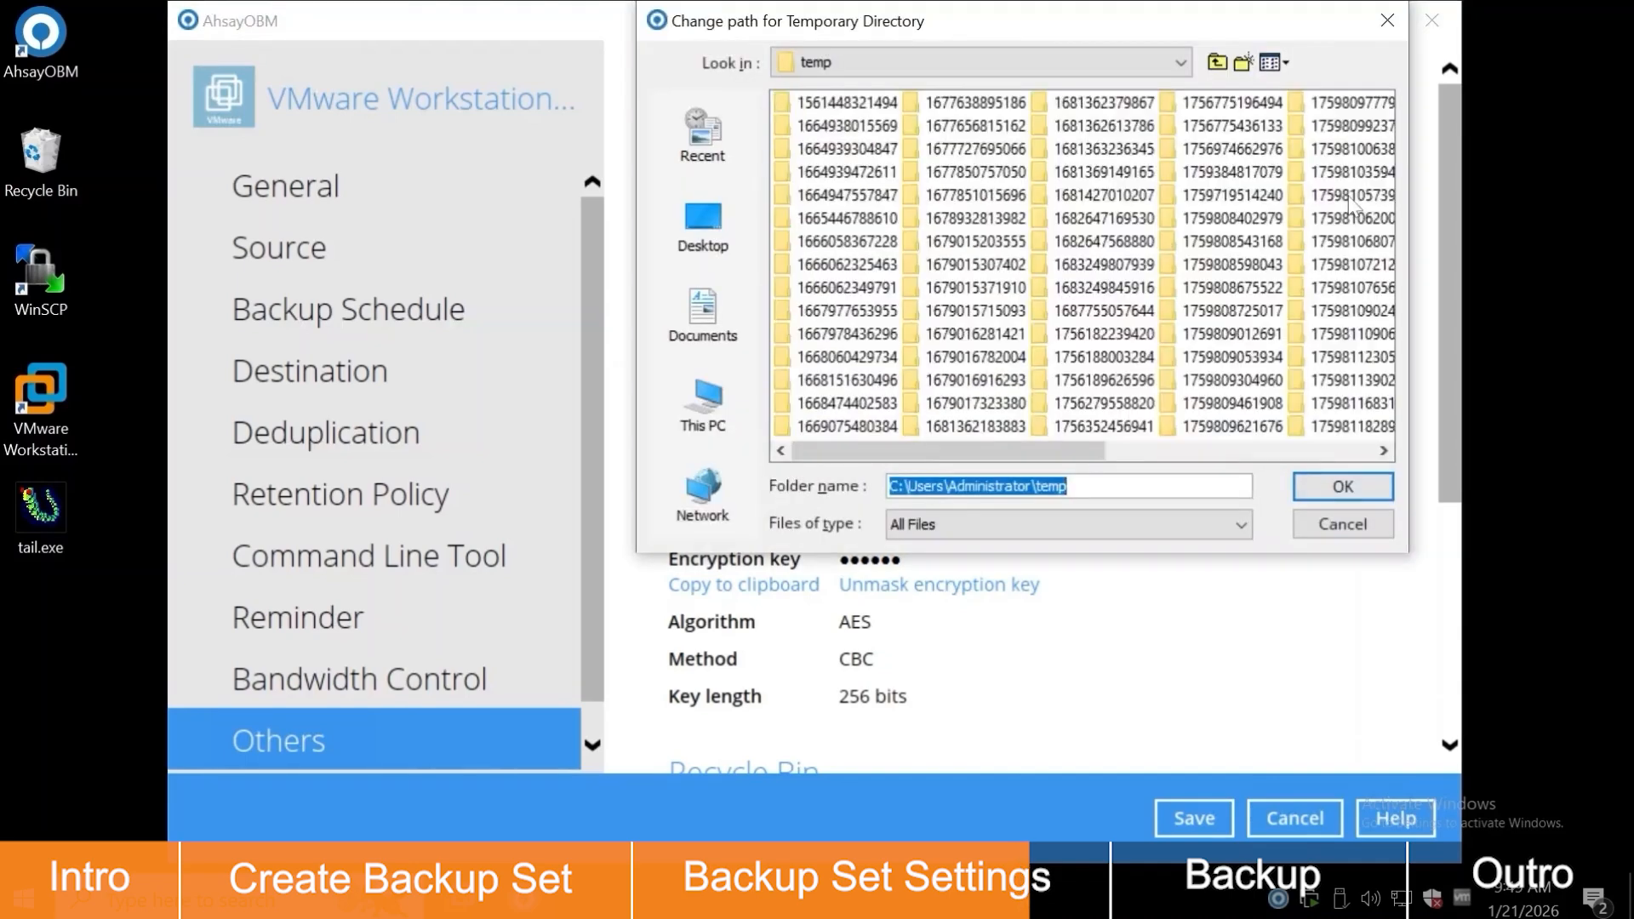
left_click(672, 417)
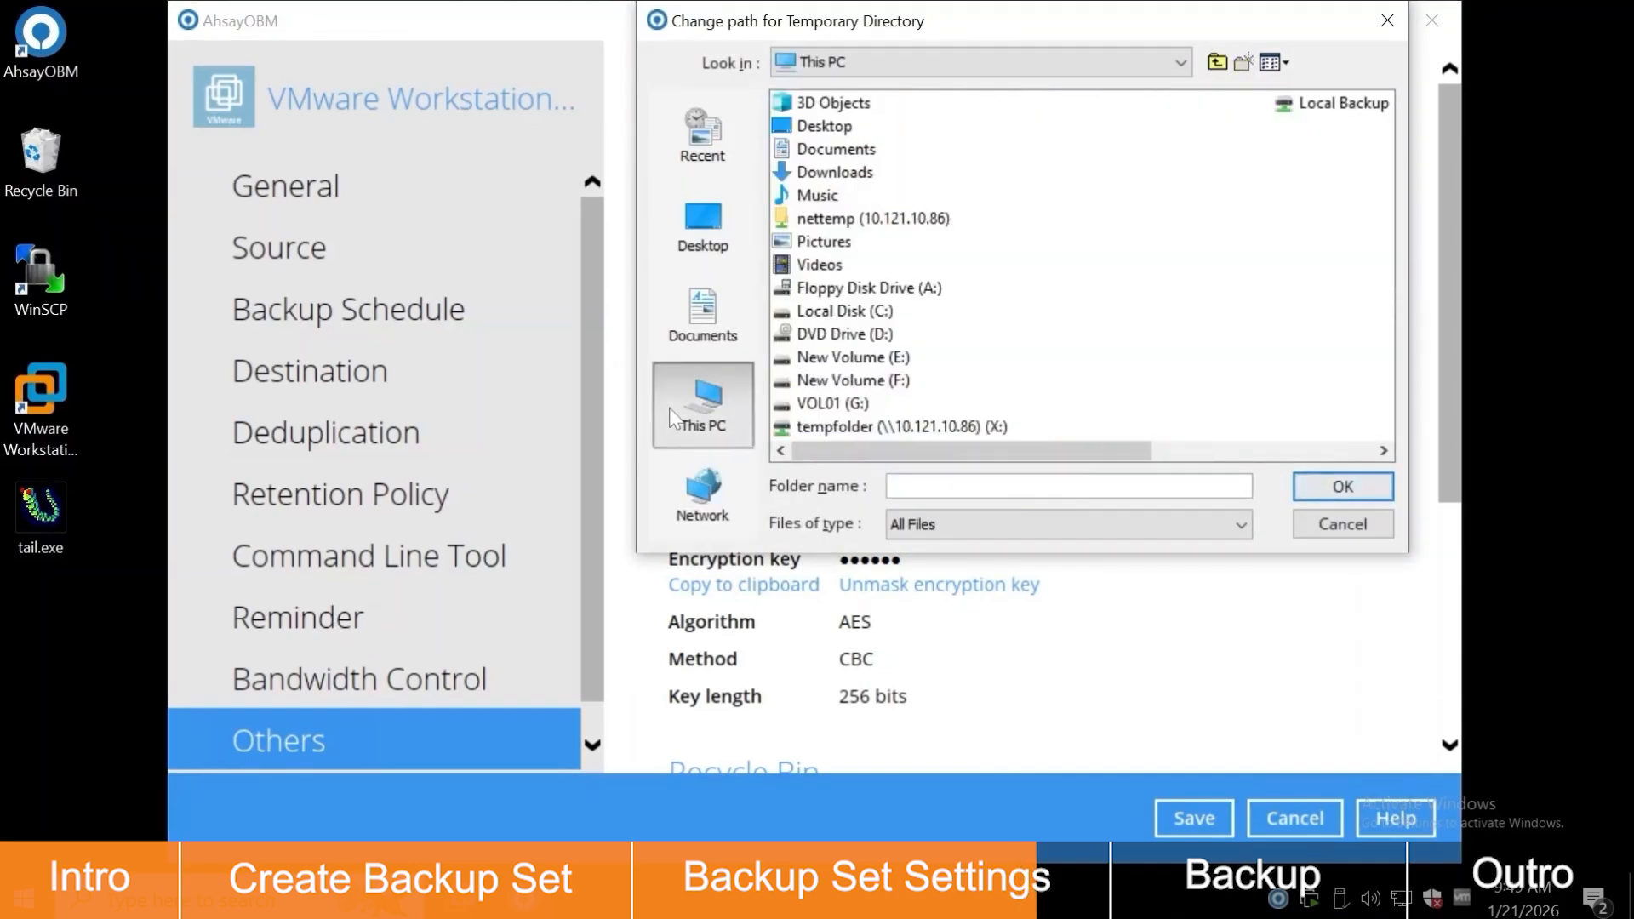
double_click(815, 410)
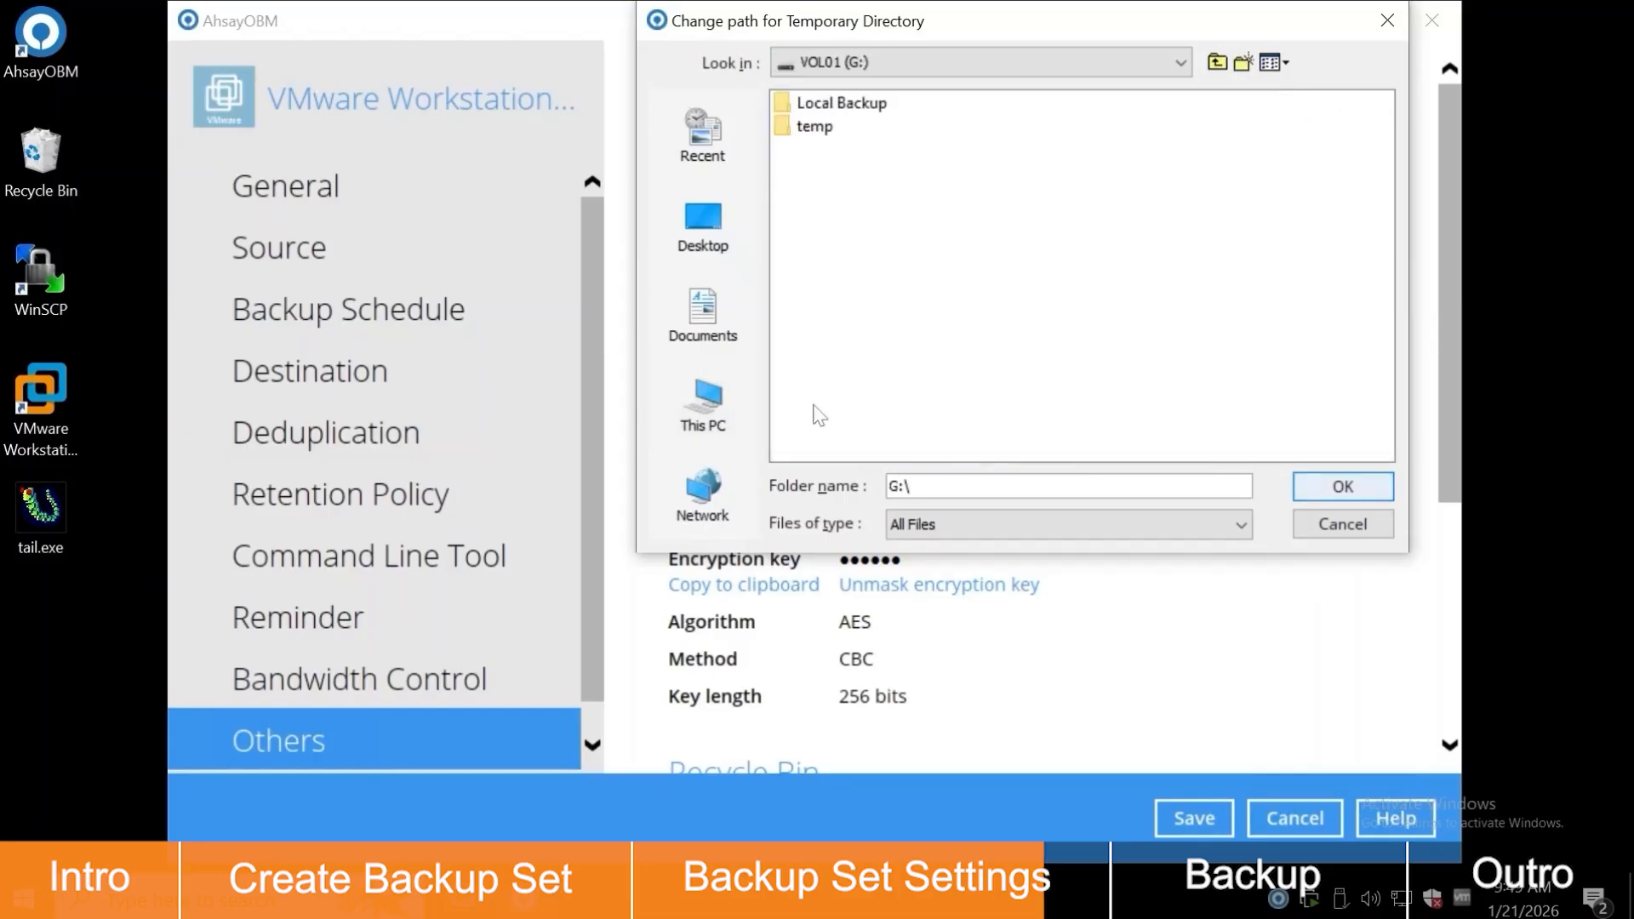
left_click(816, 129)
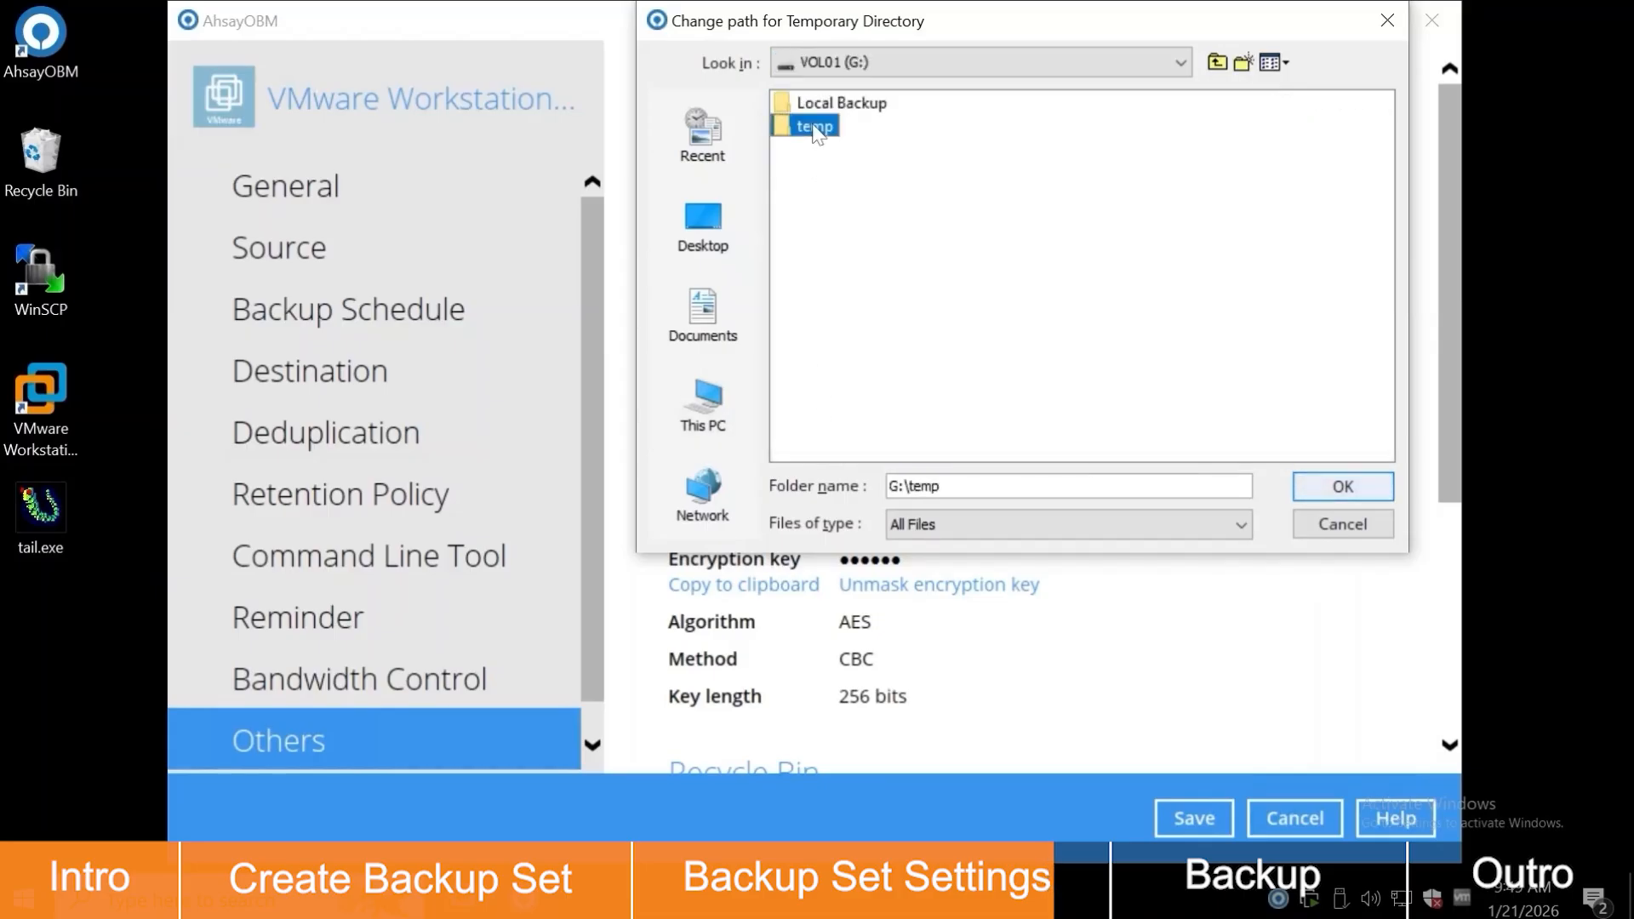
left_click(1327, 487)
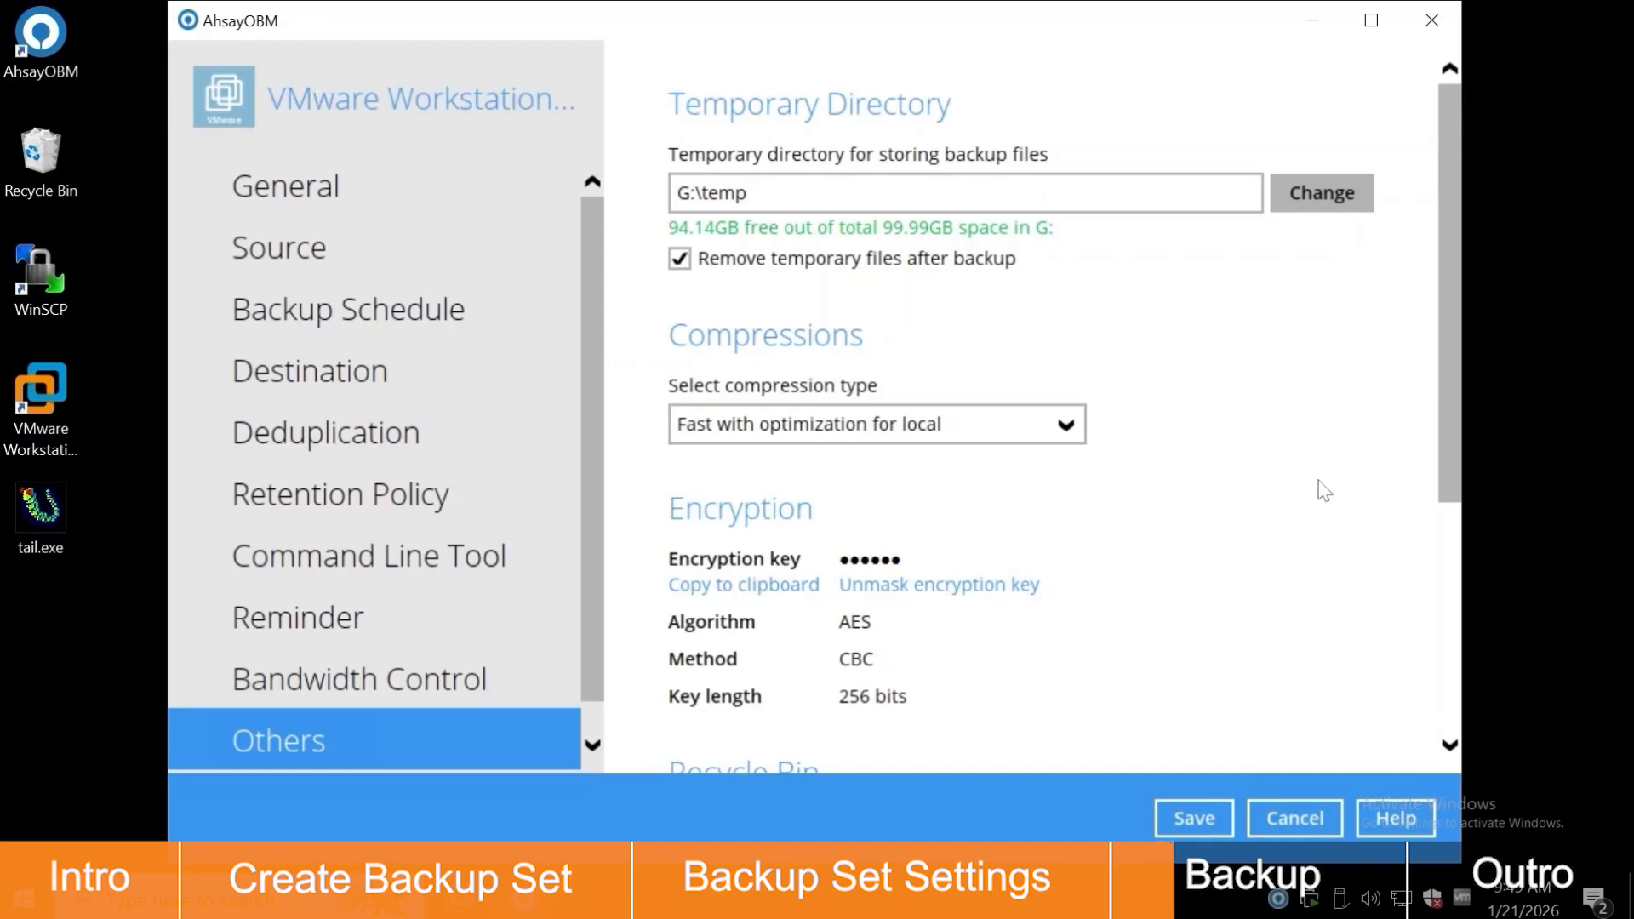
Step: Keep Fast with optimization compression and save the backup set settings
left_click(1044, 434)
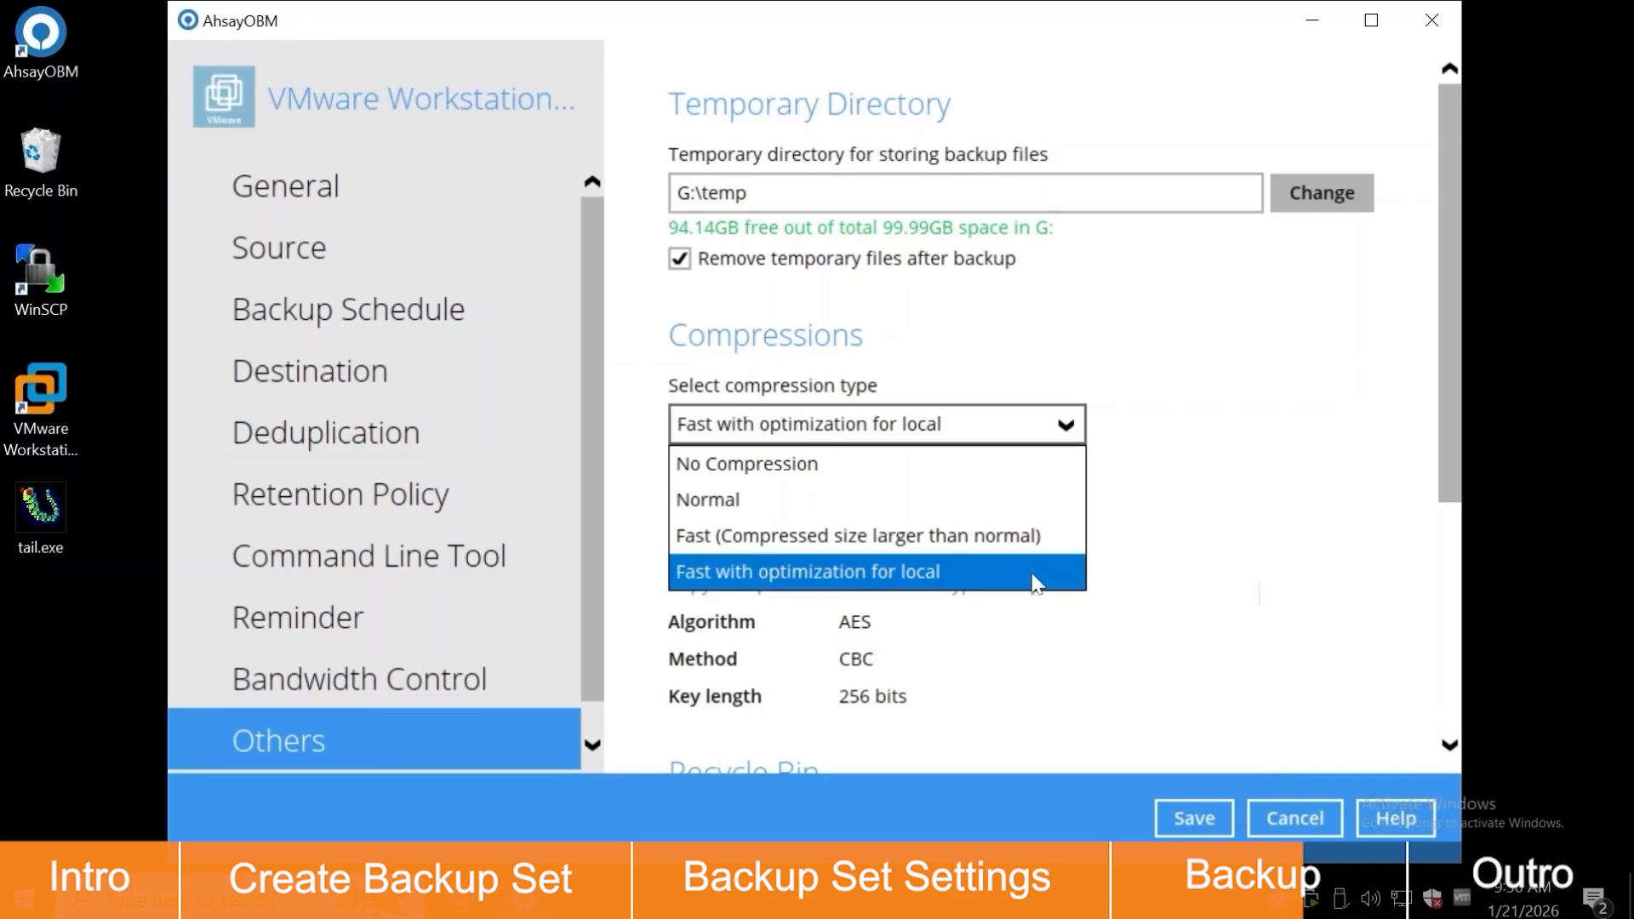
left_click(1183, 582)
left_click(1217, 814)
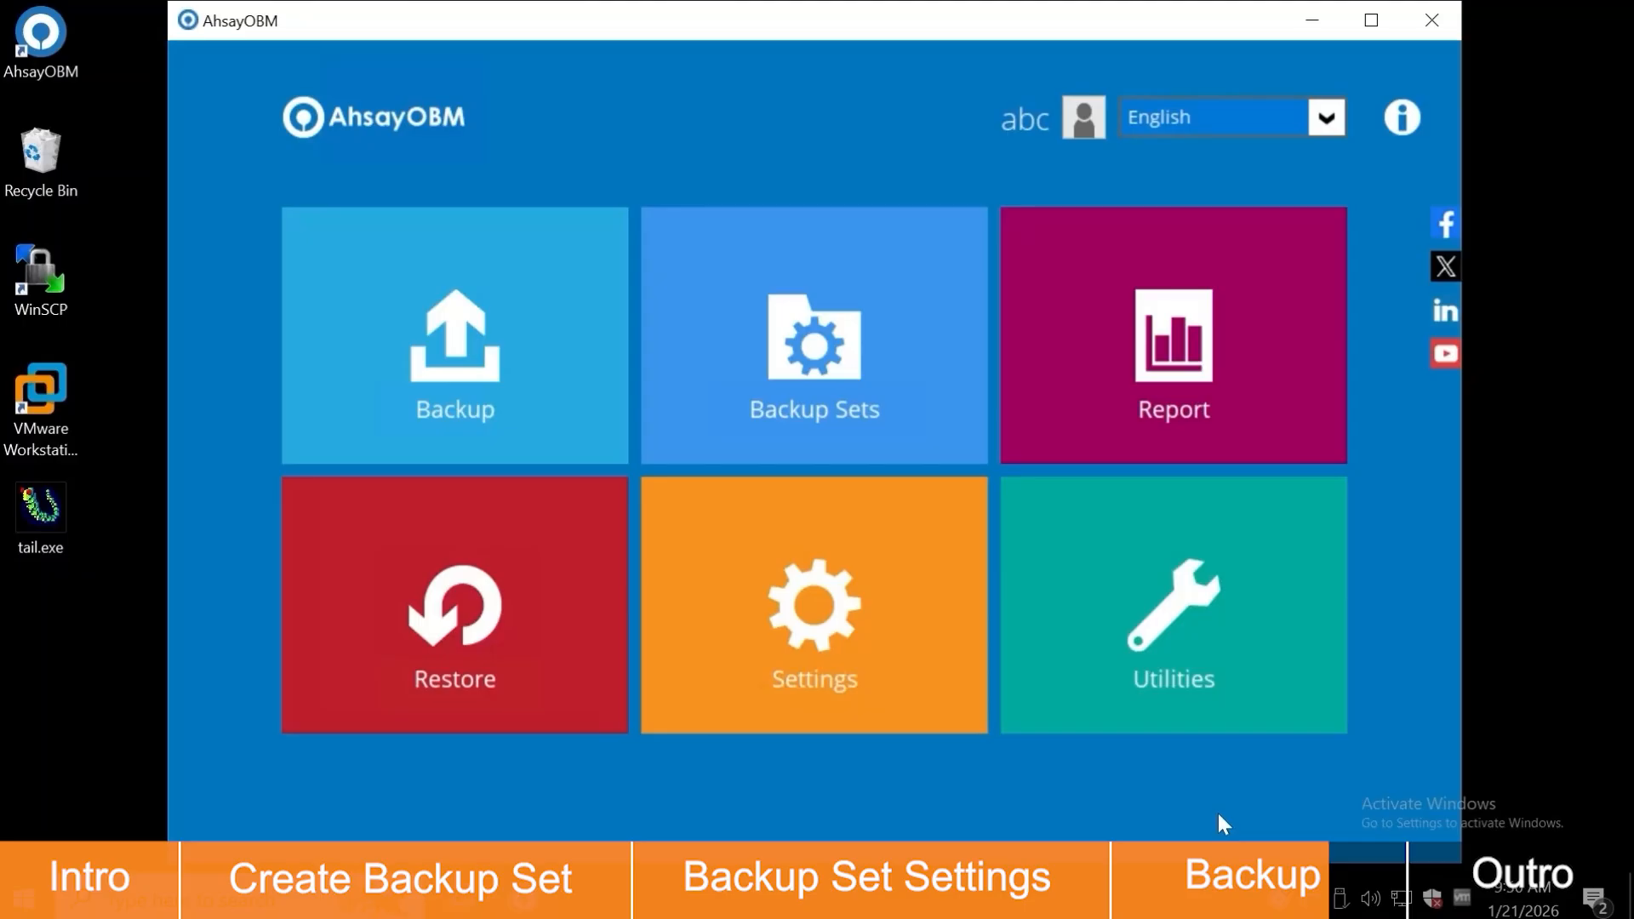
Step: Back up VMware Workstation Backup to both AhsayCBS and Local-1
left_click(607, 413)
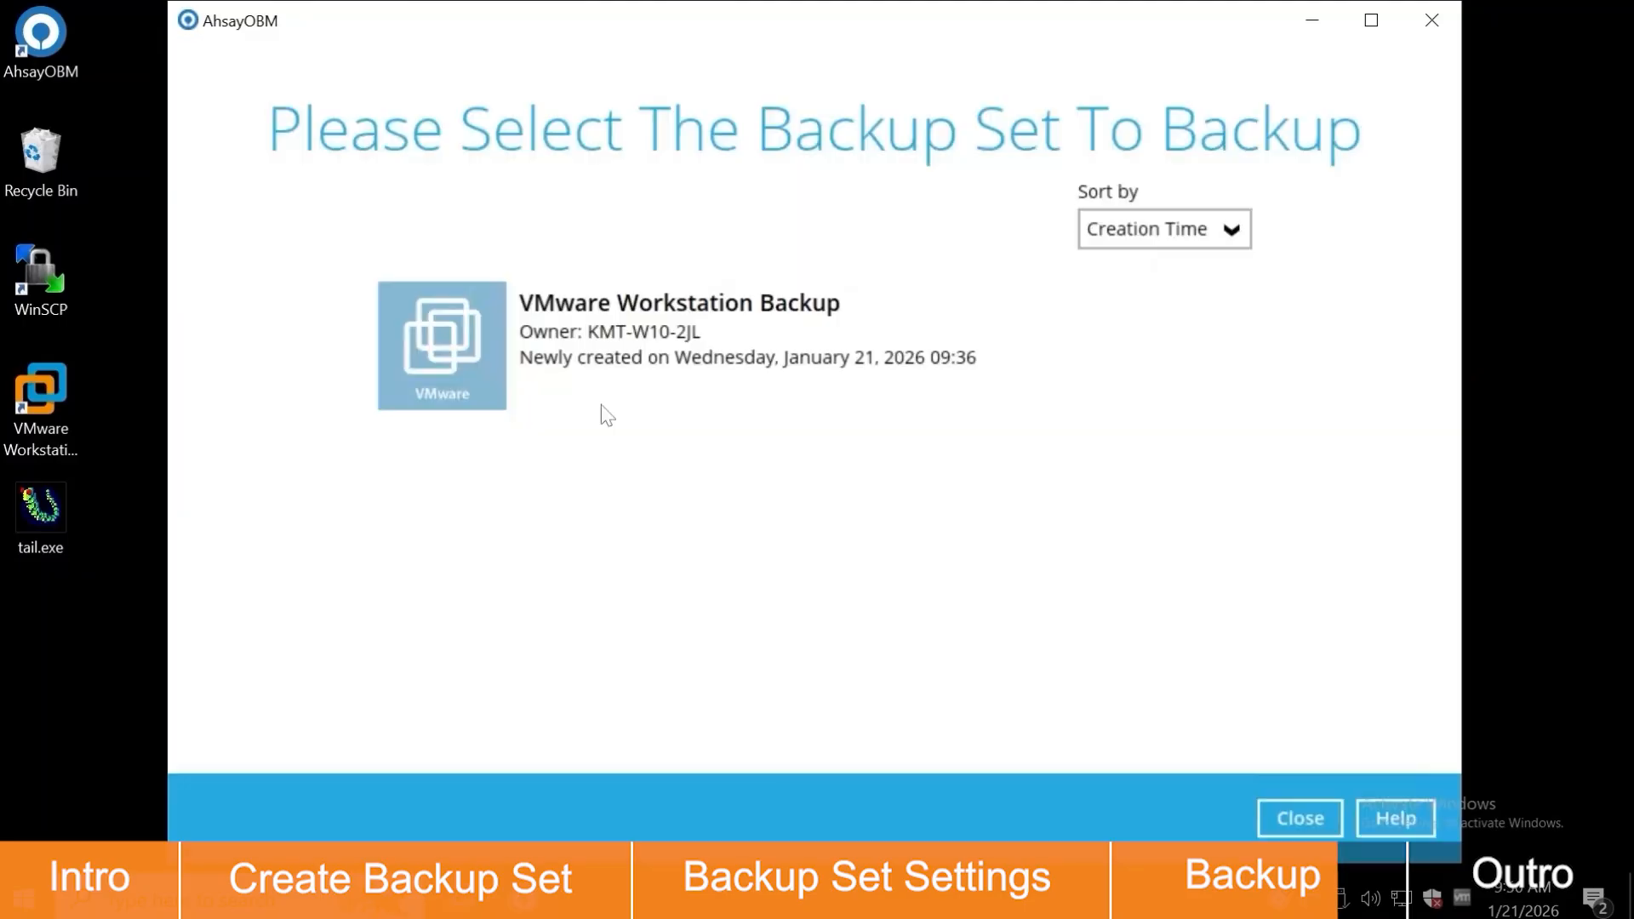
left_click(622, 391)
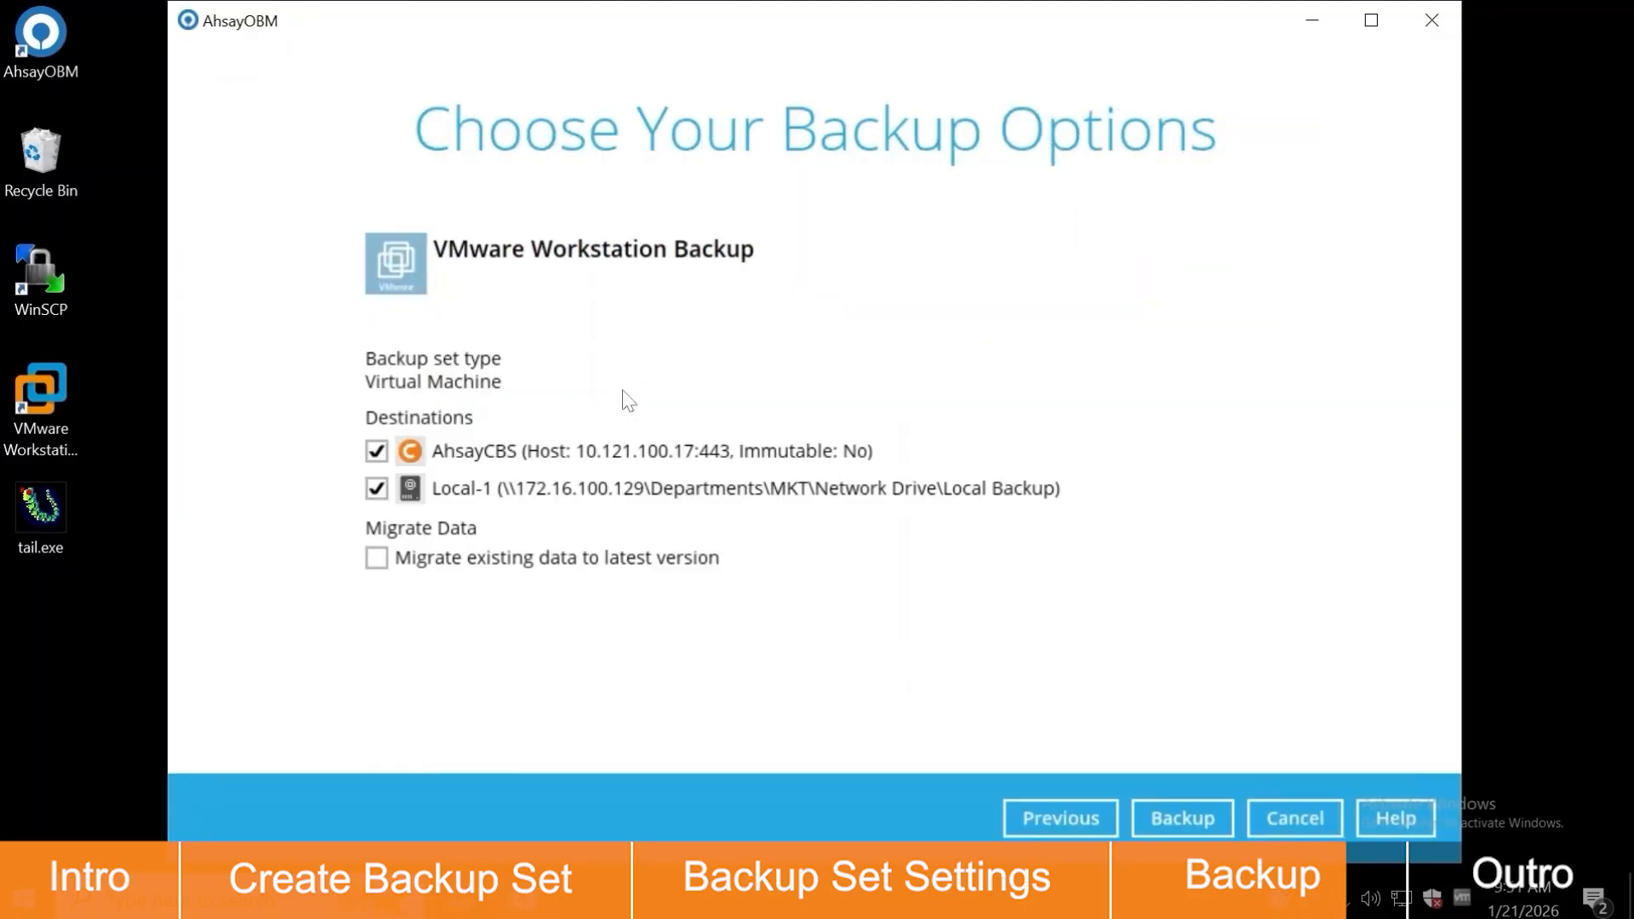
left_click(1168, 815)
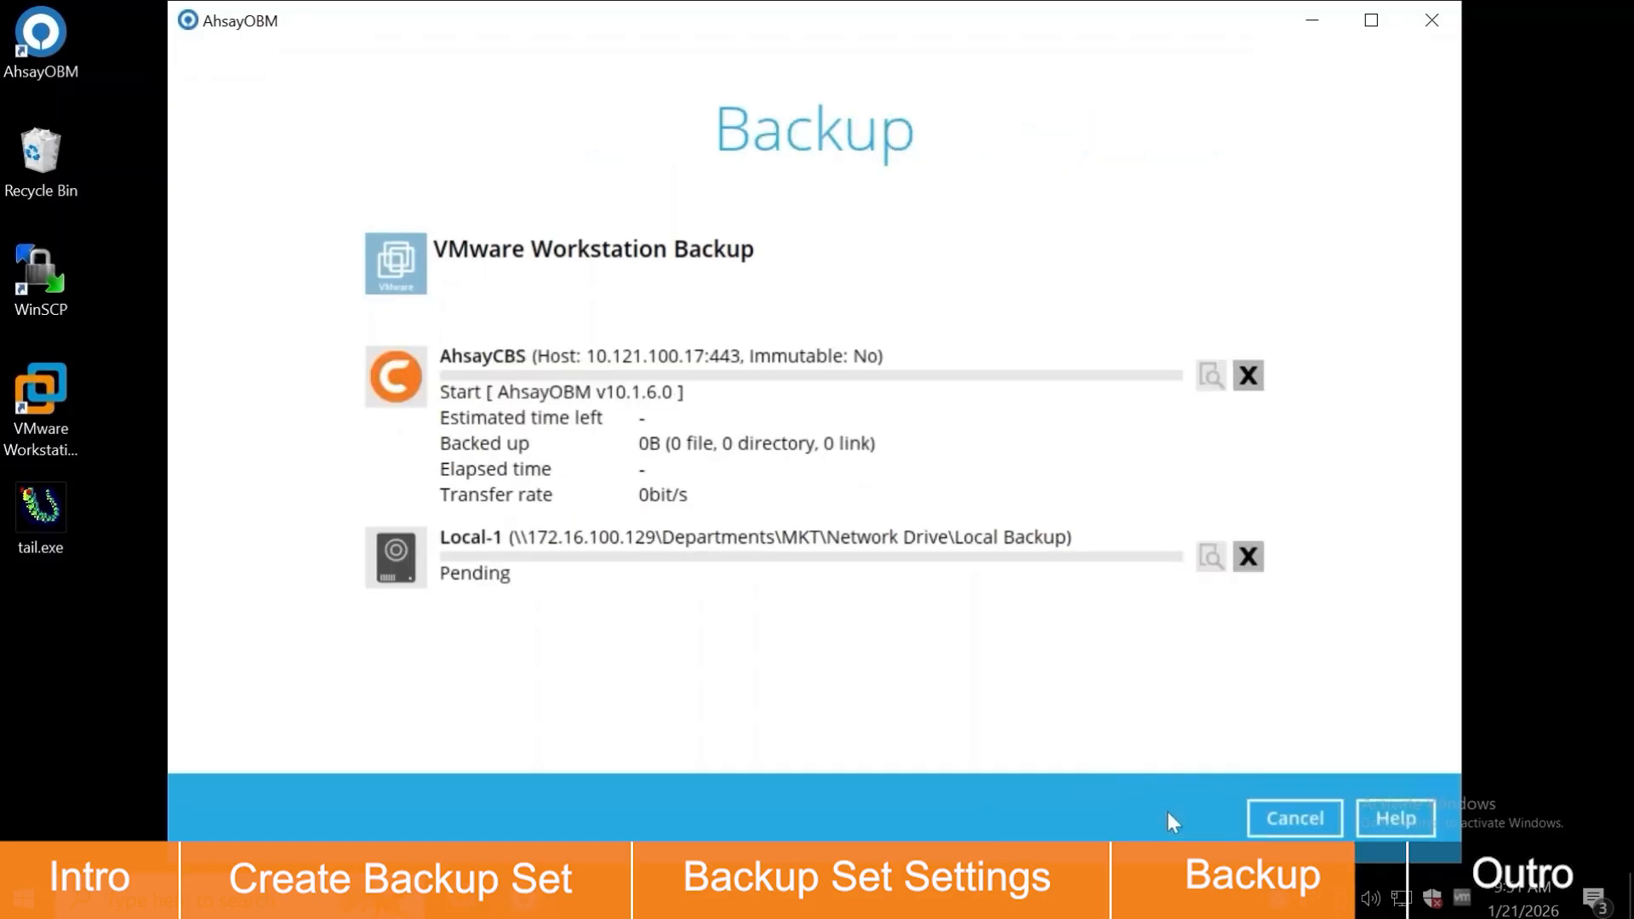